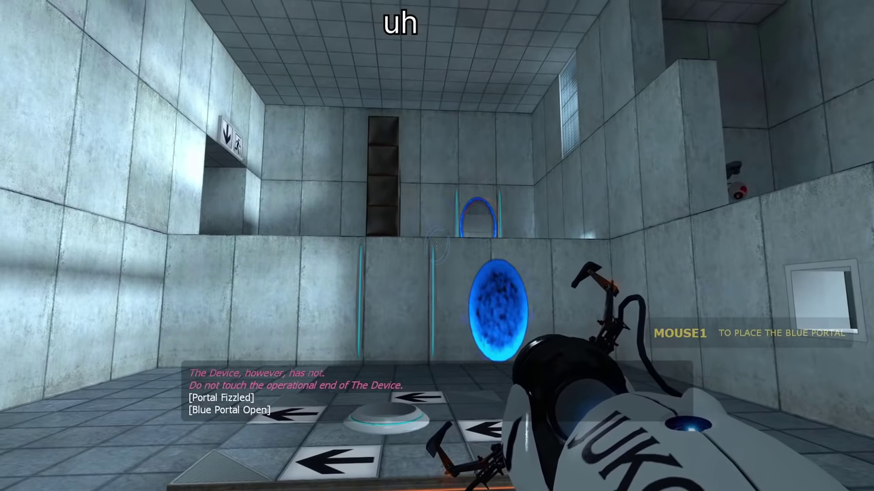
key("w")
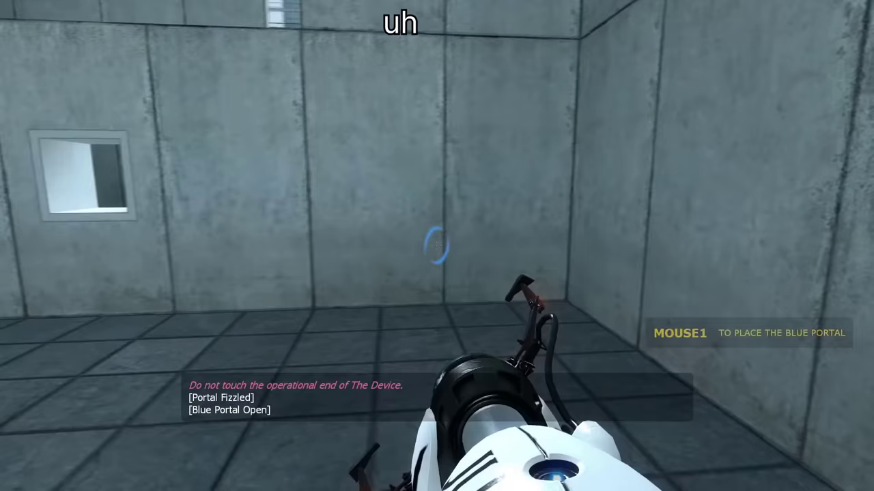
key("w")
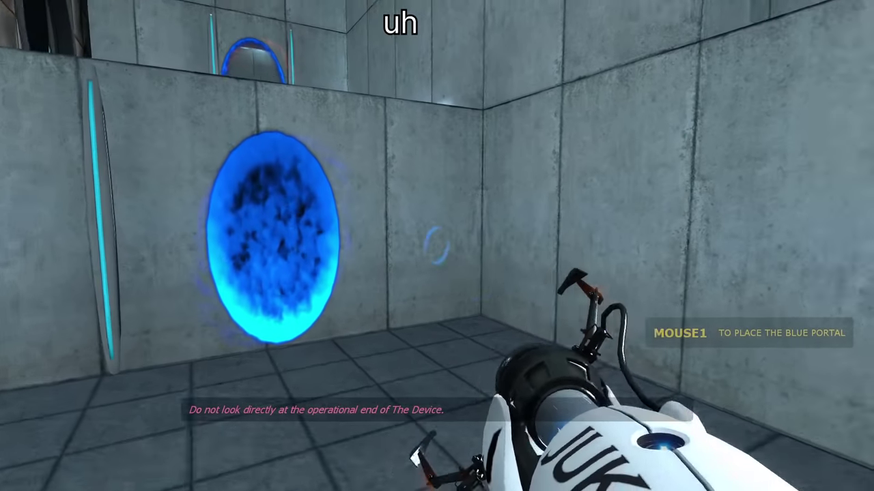
left_click(437, 246)
left_click(437, 246)
left_click(437, 245)
key("s")
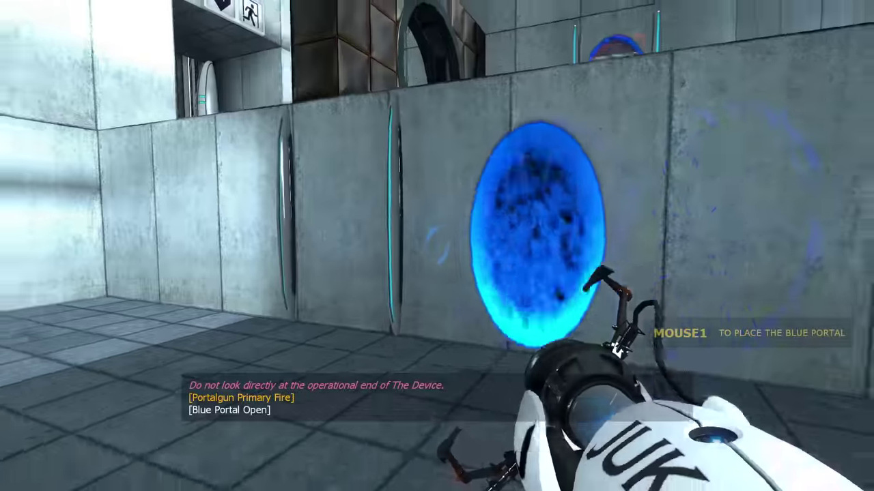
left_click(437, 246)
key("a")
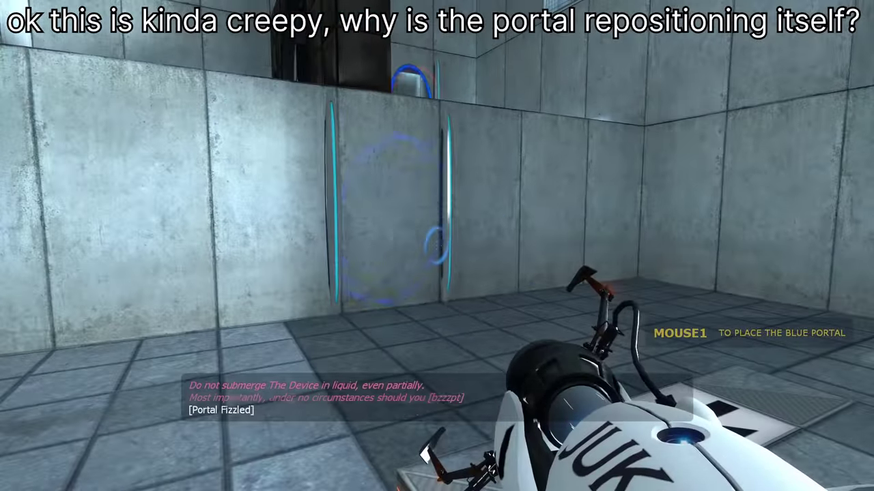
key("w")
key("s")
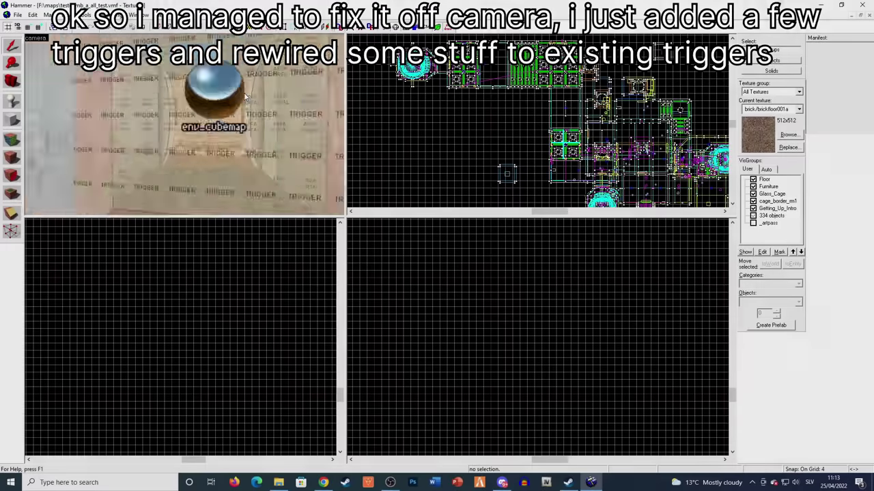
Review the outputs of the trigger_once volume around the env_cubemap that disables map 1's automatic portals
key("w")
key("w")
key("w")
double_click(246, 97)
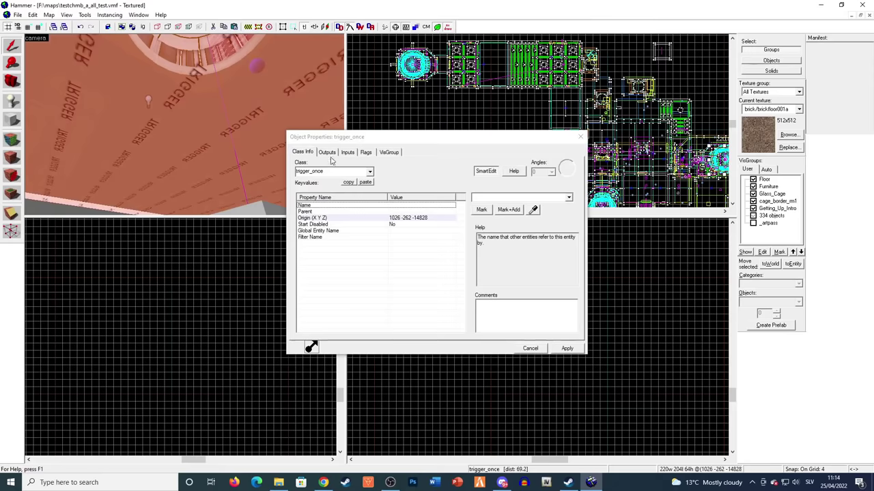
left_click(327, 153)
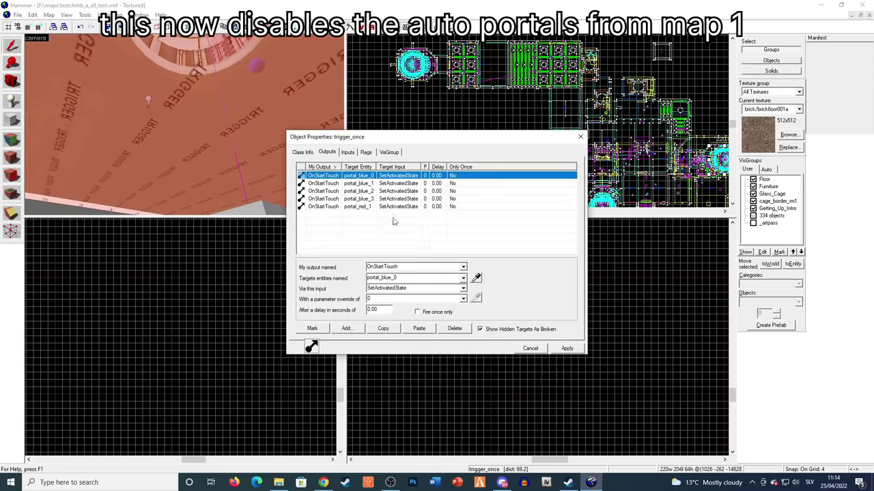
key("Escape")
key("Escape")
Review the full output list of the trigger_elevator_ent_close_rm1_2 trigger at the next chamber's entrance
key("w")
key("w")
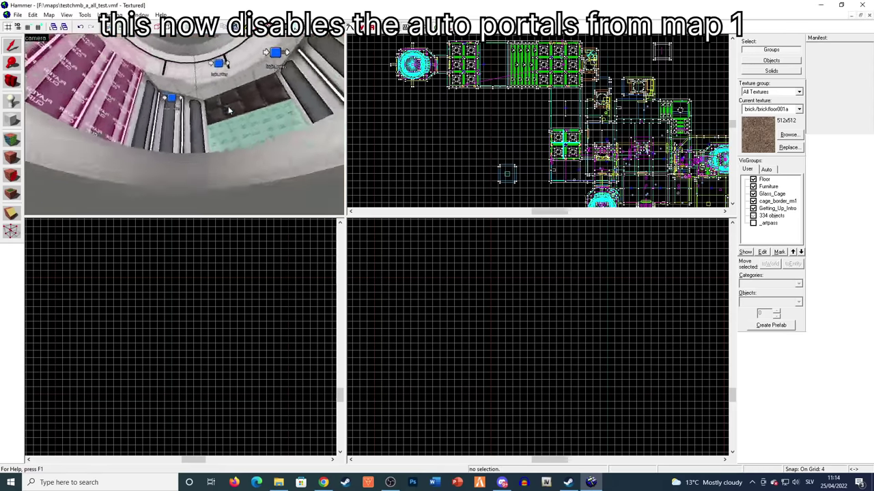
key("s")
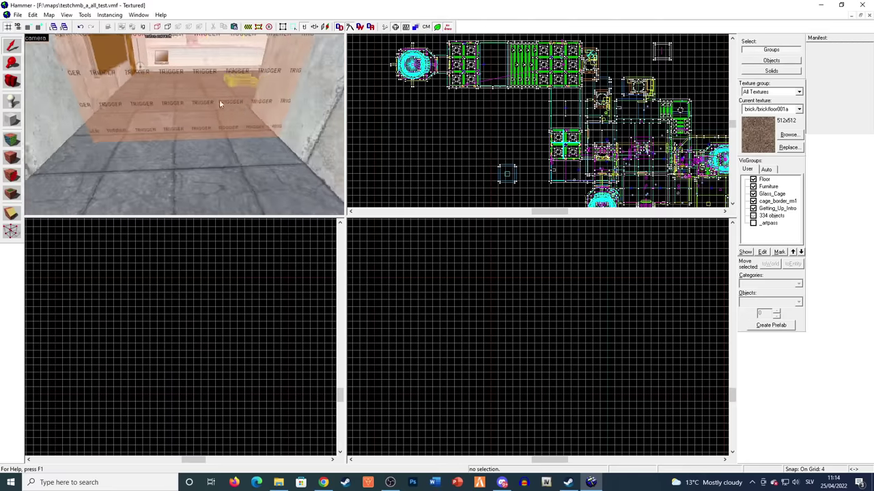
double_click(217, 99)
left_click(329, 152)
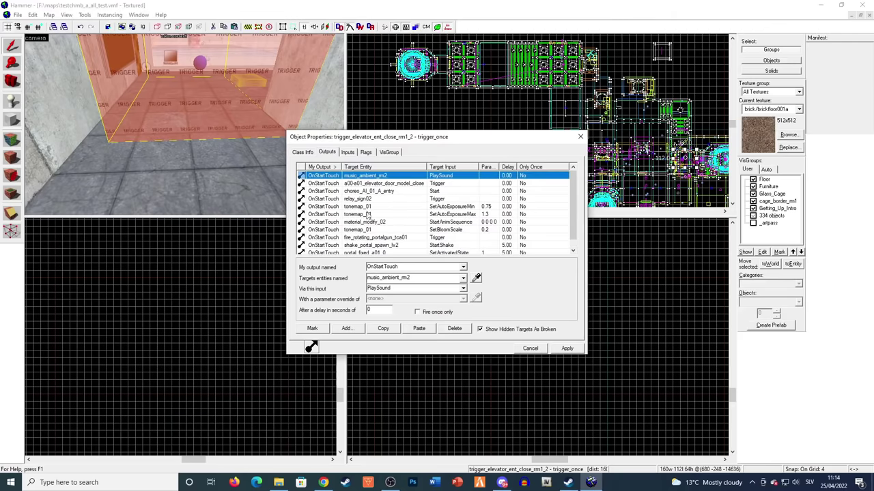
scroll(393, 214, "down", 1)
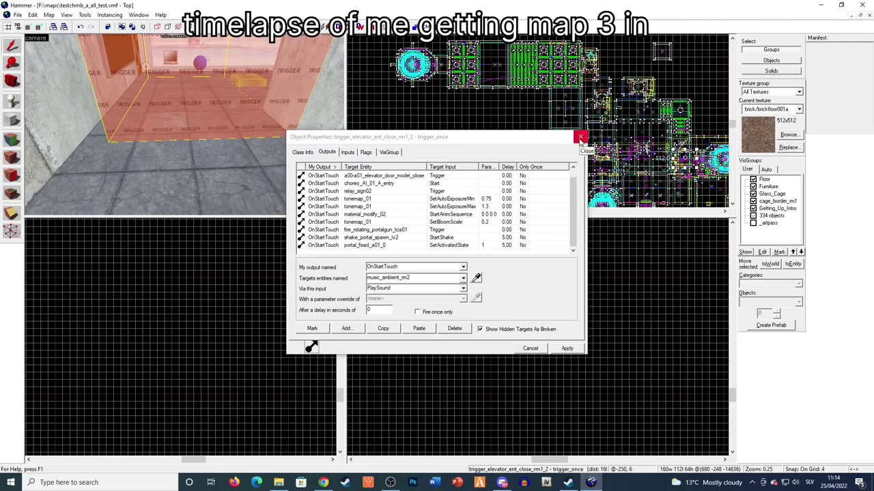
left_click(580, 139)
key("Escape")
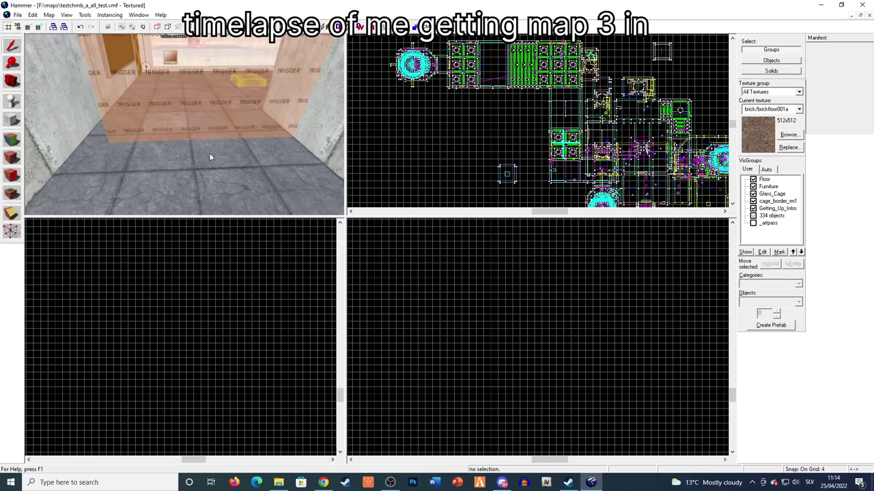
Delete the outer brush on the nodraw-covered elevator shaft and check the properties of a neighbouring object
scroll(209, 153, "down", 10)
key("w")
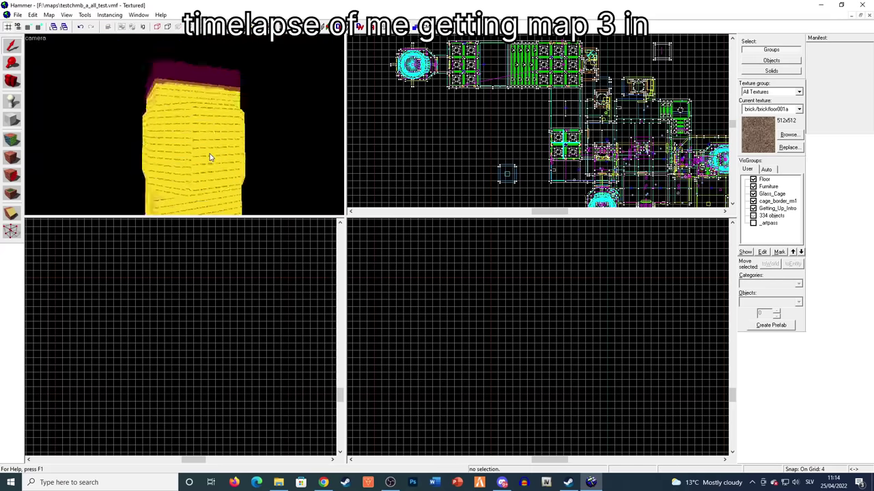
key("z")
left_click(193, 125)
key("Delete")
key("d")
key("w")
key("s")
key("z")
double_click(235, 164)
left_click(580, 136)
key("Escape")
Position the pasted map 3 objects in the top view so they line up with the existing elevator
left_click(18, 15)
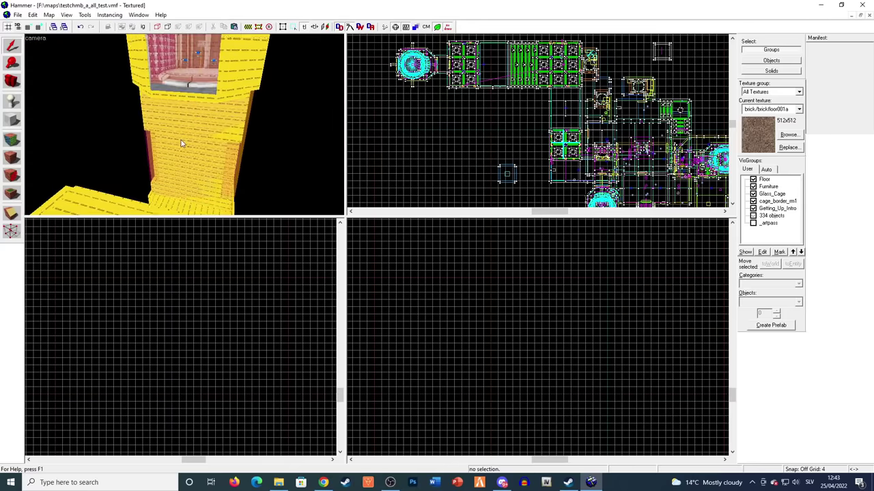
key("Left")
key("Left")
key("Left")
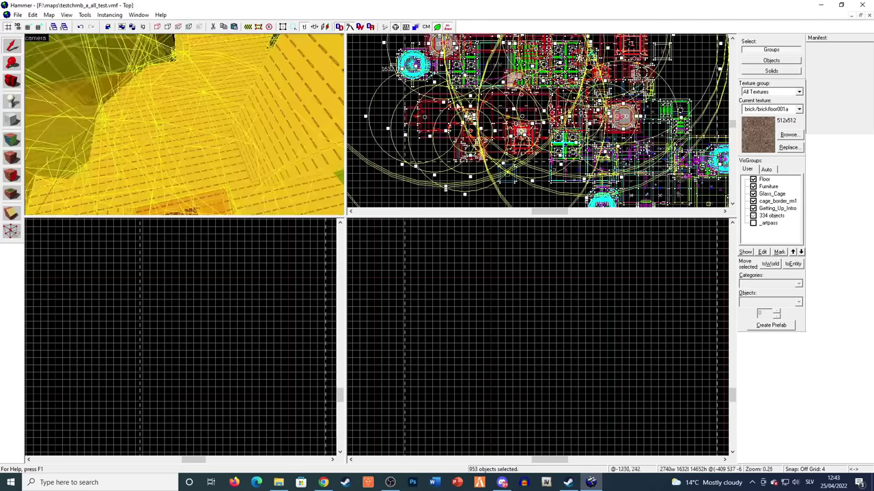
scroll(403, 107, "up", 12)
scroll(450, 158, "down", 2)
scroll(459, 172, "down", 6)
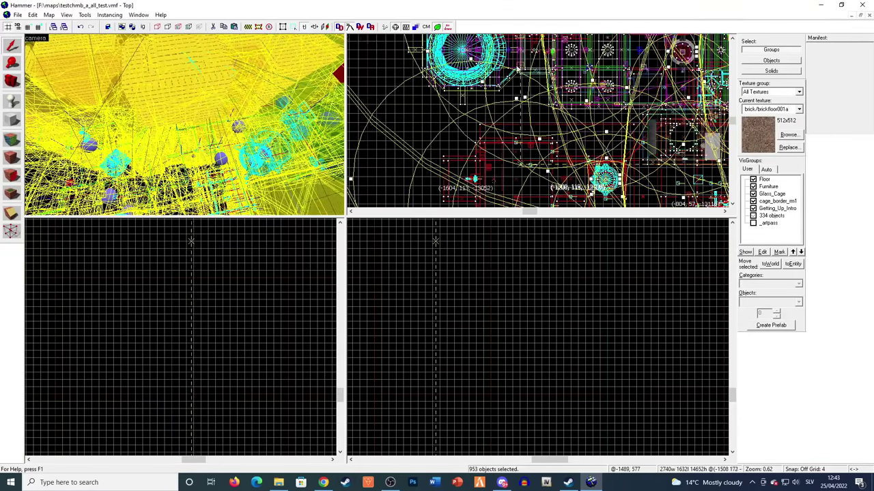
scroll(516, 68, "up", 15)
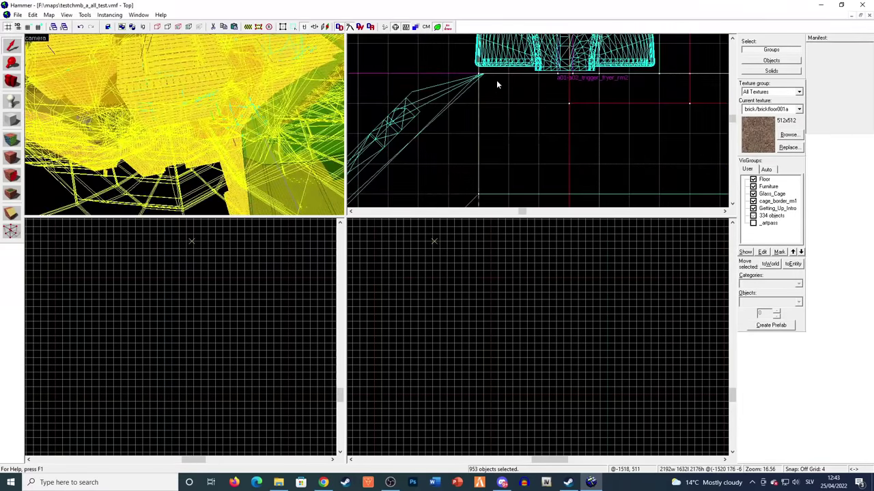
left_click_drag(497, 81, 499, 86)
Examine in the 3D view how the pasted map 3 chamber and elevator fit the existing rooms, then clear the selection
key("z")
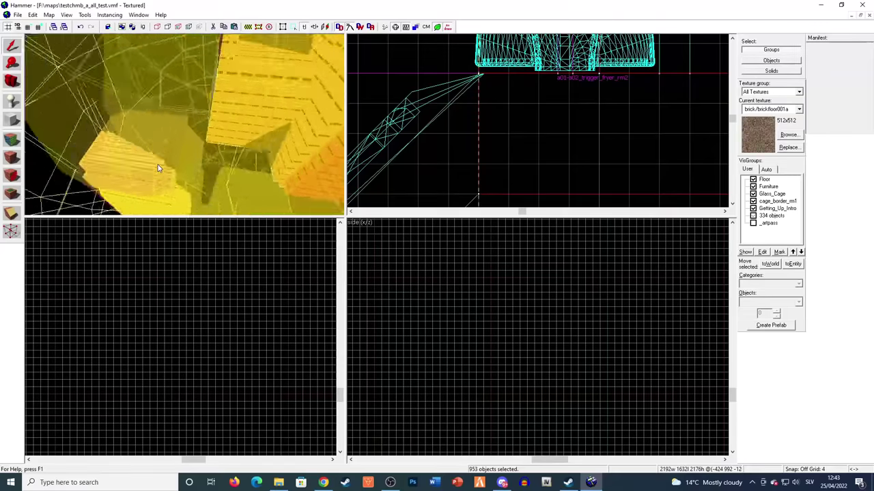
key("w")
key("w")
key("w")
key("w")
key("w")
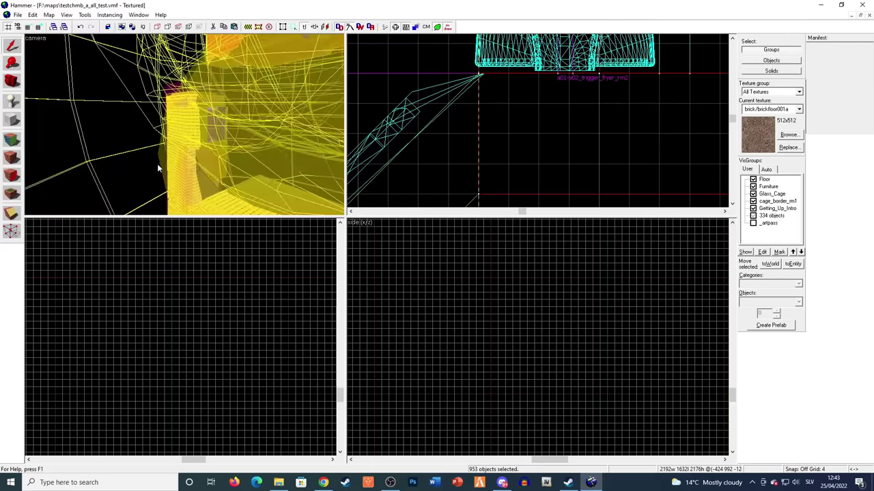
key("w")
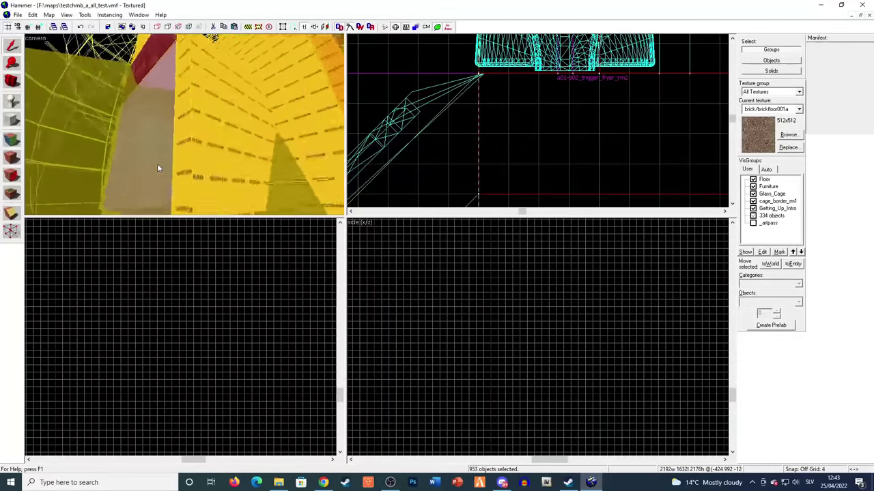
scroll(157, 168, "up", 10)
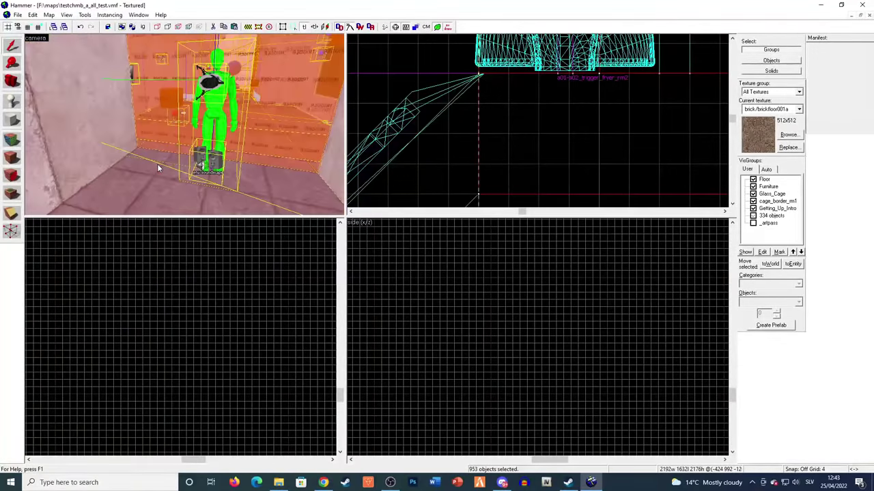
key("s")
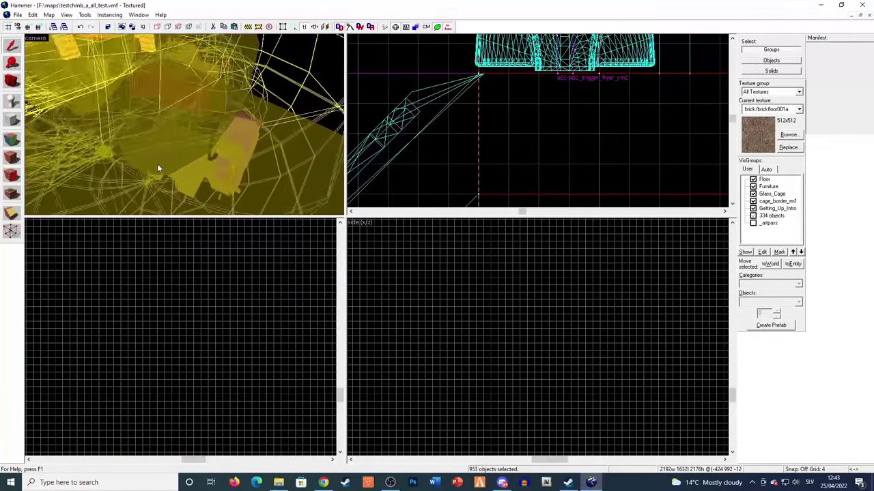
key("Escape")
Review the outputs of the logic_auto entity on the floor of the map 3 entrance
key("w")
key("w")
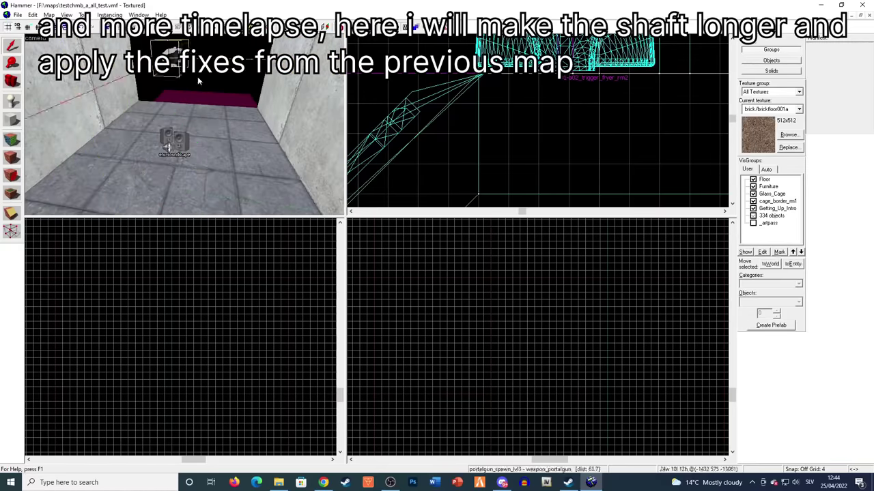
key("Escape")
key("z")
key("z")
double_click(198, 83)
left_click(327, 152)
left_click(581, 137)
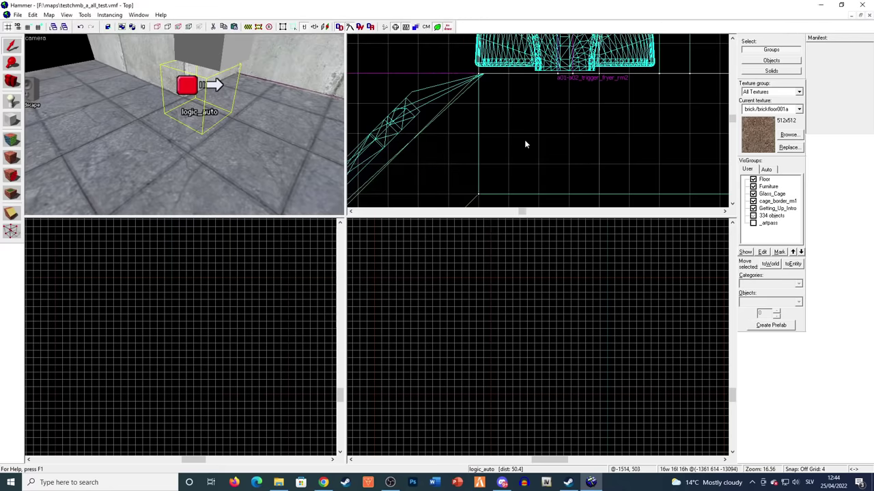
key("Escape")
Review the outputs of the trigger_elevator_ent_close_a01_02 trigger at the map 3 entrance
key("z")
double_click(191, 125)
left_click(333, 154)
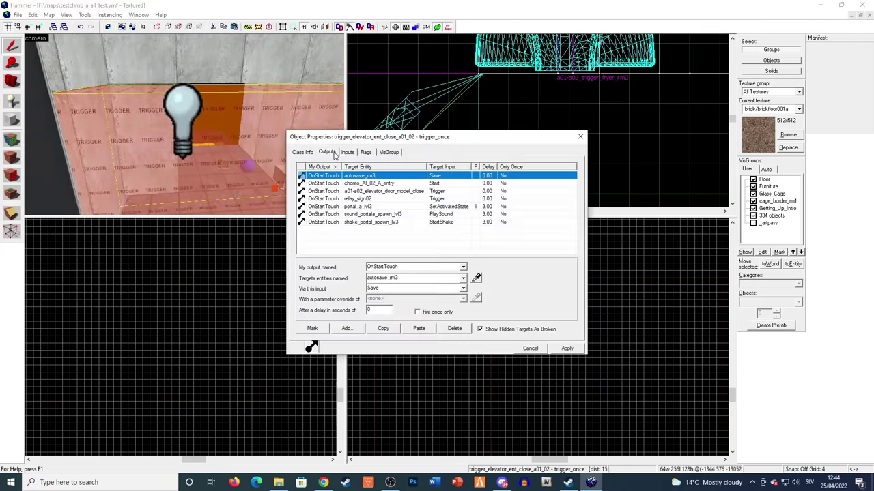
left_click(581, 136)
key("Escape")
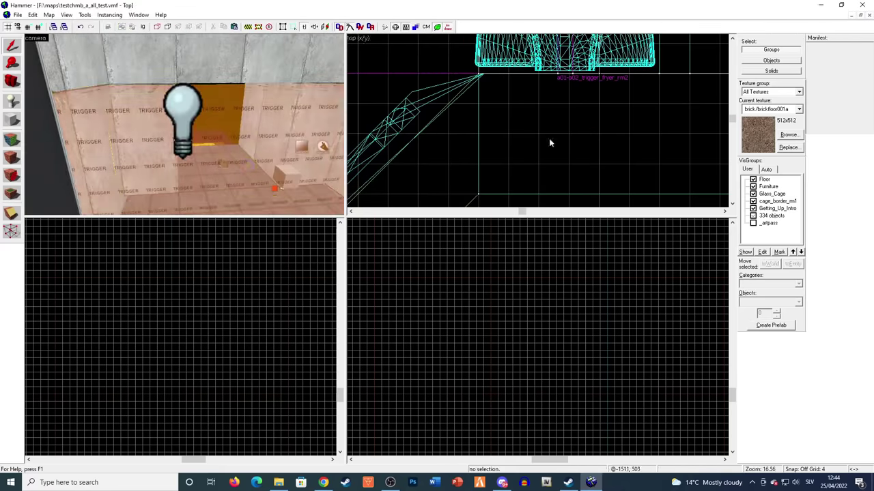
Draw a selection box about 408 by 372 units around the circular elevator in the top view
key("z")
key("w")
key("s")
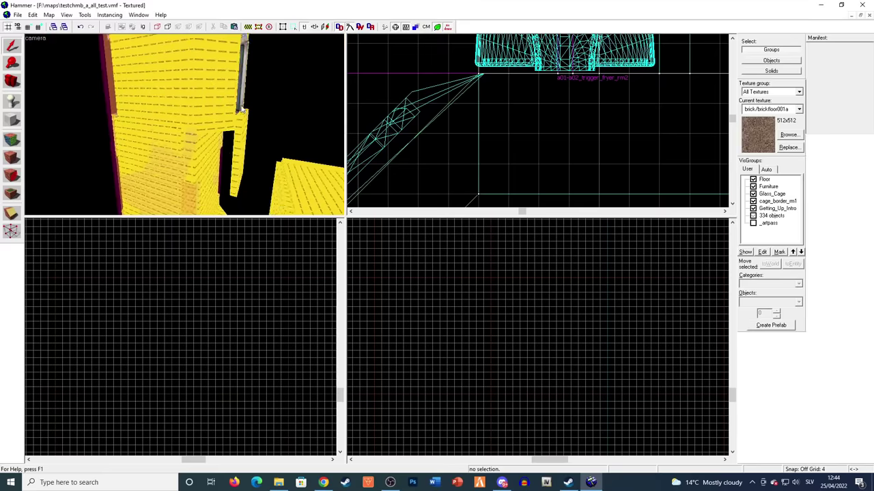
left_click(184, 125)
key("z")
scroll(575, 117, "down", 15)
scroll(615, 68, "up", 2)
key("Escape")
scroll(489, 65, "down", 6)
mouse_move(521, 56)
left_mouse_down()
mouse_move(480, 82)
mouse_move(440, 130)
left_mouse_up()
scroll(523, 331, "down", 14)
scroll(507, 348, "up", 10)
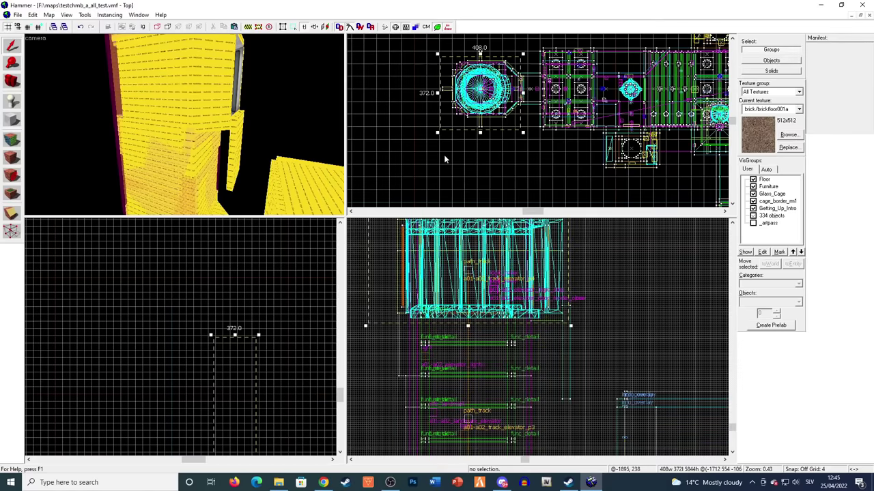
Remove unwanted pieces around the elevator's base from the selected objects
left_click(213, 129)
scroll(175, 172, "up", 6)
left_click(220, 179, "ctrl")
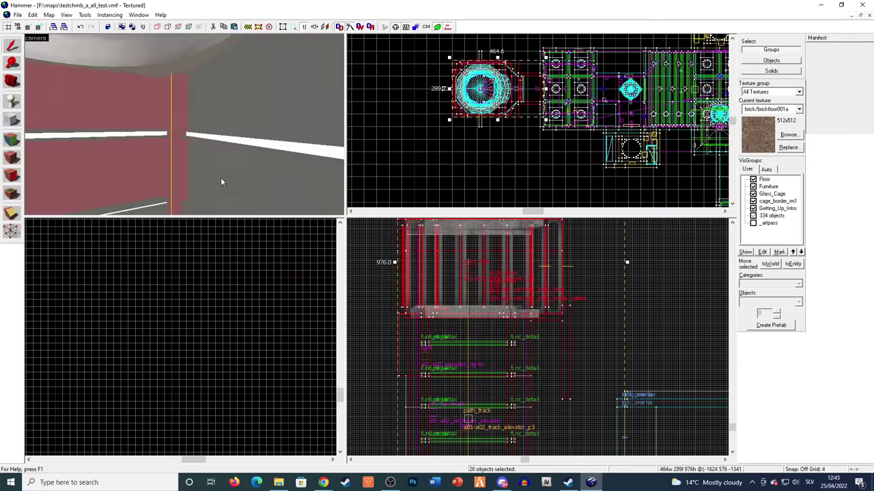
scroll(173, 127, "down", 3)
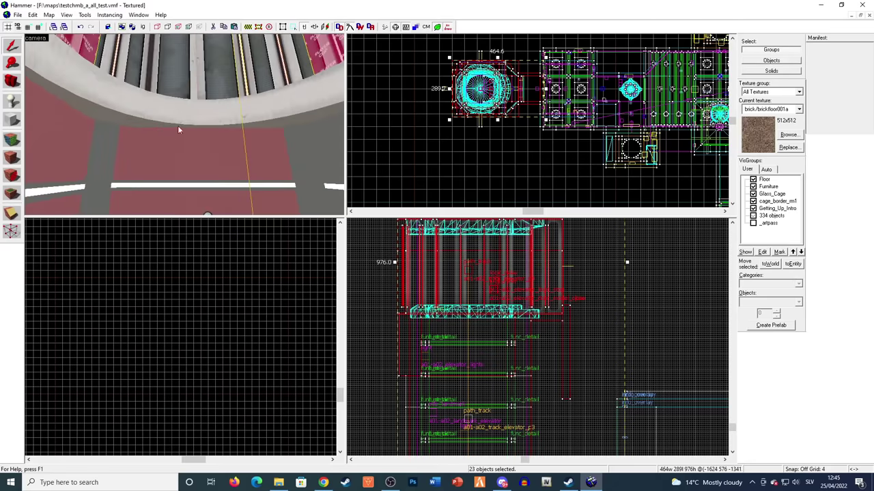
left_click(79, 153, "ctrl")
key("z")
key("z")
scroll(557, 229, "up", 2)
Try to move the selected elevator pieces upward in the side view, and undo the move
middle_click_drag(557, 229, 516, 381)
scroll(505, 333, "down", 1)
left_click_drag(471, 374, 470, 283)
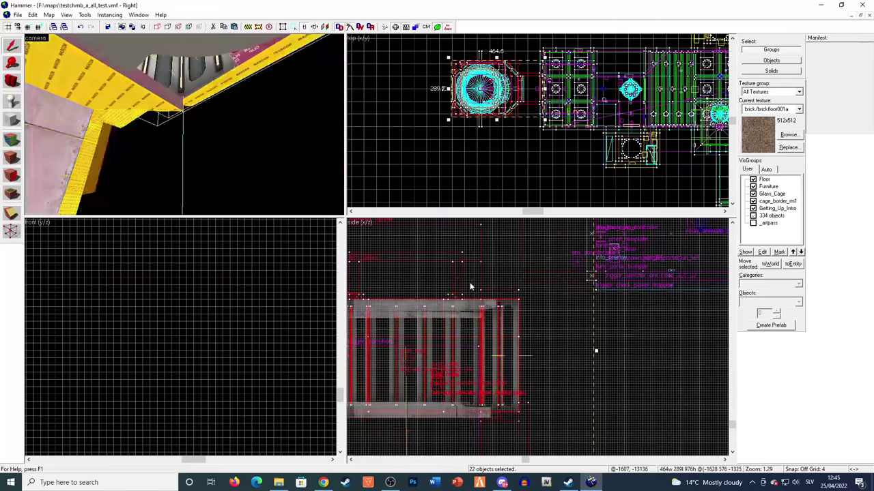
key("ctrl+z")
scroll(233, 104, "down", 3)
Remove the remaining corridor-side pieces from the elevator selection, keeping only the parts of the elevator room
key("z")
key("z")
left_click(151, 152, "ctrl")
left_click(198, 119, "ctrl")
left_click(71, 119, "ctrl")
key("z")
key("z")
left_click(172, 90, "ctrl")
left_click(220, 133, "ctrl")
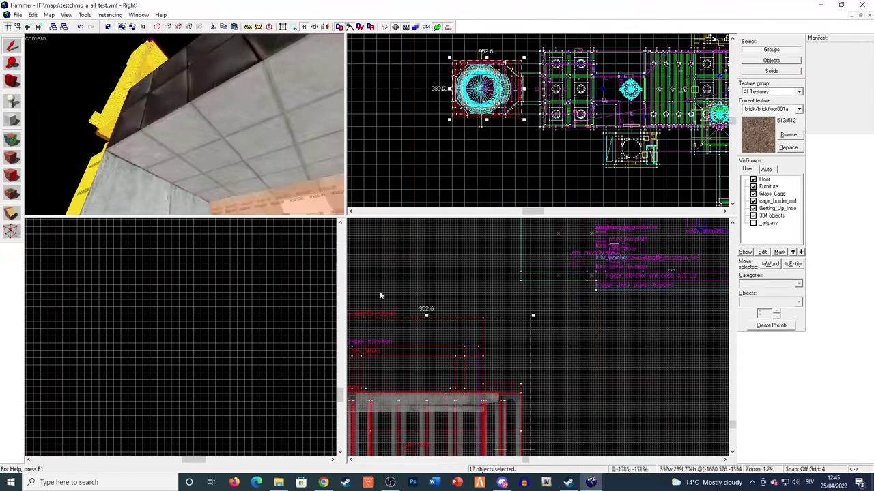
Raise the selected elevator room in the side view toward the floor level of the map 3 entrance
middle_click_drag(490, 401, 495, 419)
left_click_drag(495, 419, 492, 228)
scroll(529, 314, "up", 8)
left_click_drag(501, 362, 520, 224)
key("z")
key("z")
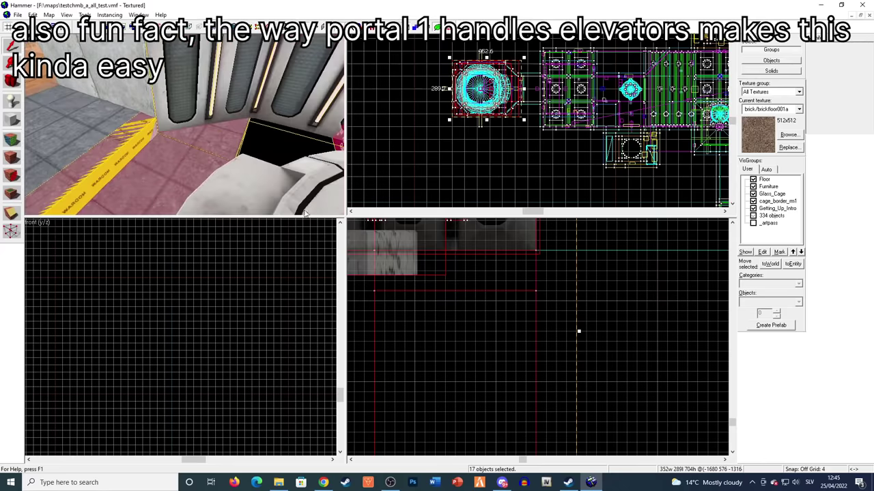
Fine-tune the elevator room's height in the side view to match the adjoining corridor floor, checking it in 3D
middle_click_drag(539, 250, 525, 327)
scroll(525, 327, "up", 3)
left_click_drag(525, 326, 506, 248)
key("z")
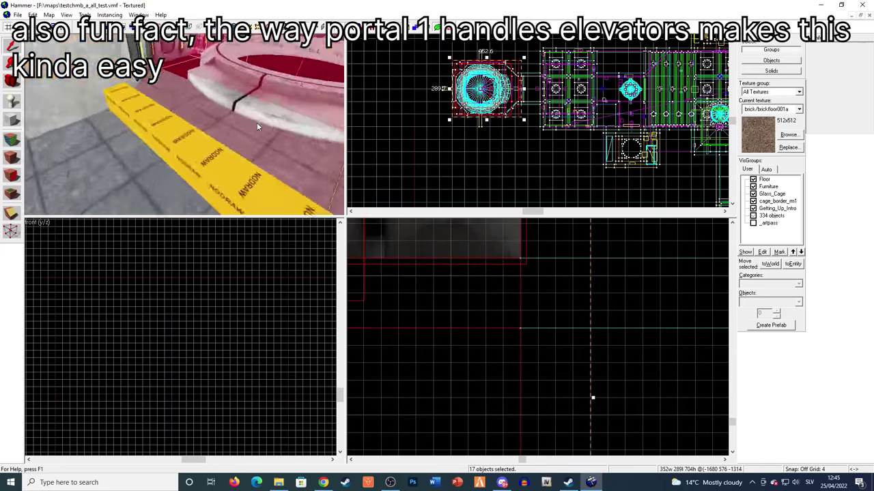
key("s")
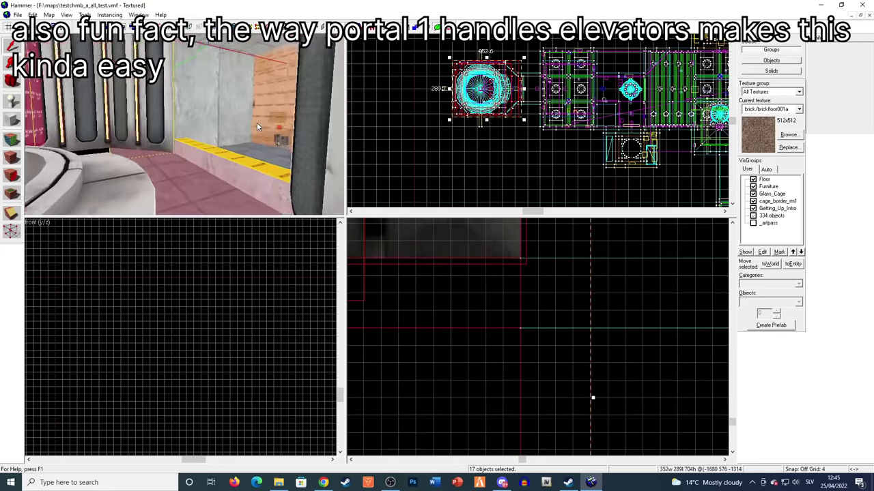
Delete the leftover object beside the raised elevator room
key("z")
left_click(238, 111)
key("Delete")
Stretch the elevator shaft wall farthest from the corridor up to the elevator room's floor, making it 528 units high
key("z")
key("s")
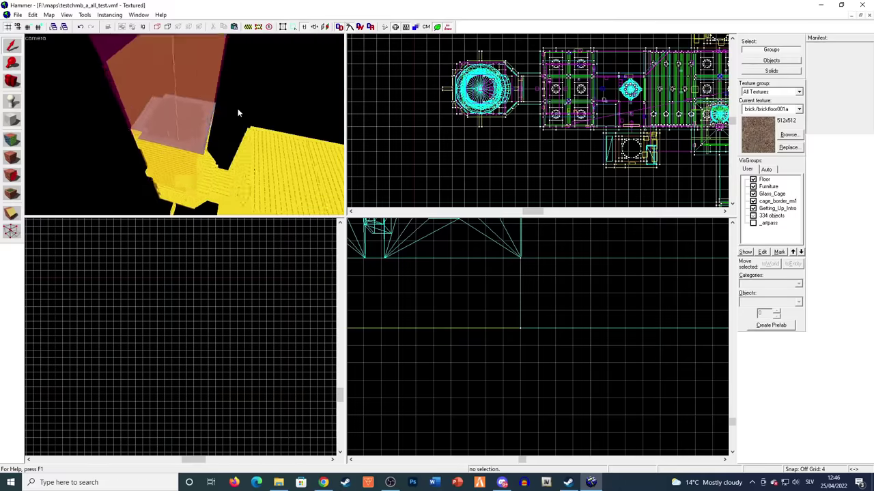
key("d")
left_click(238, 111)
left_click(77, 136)
key("a")
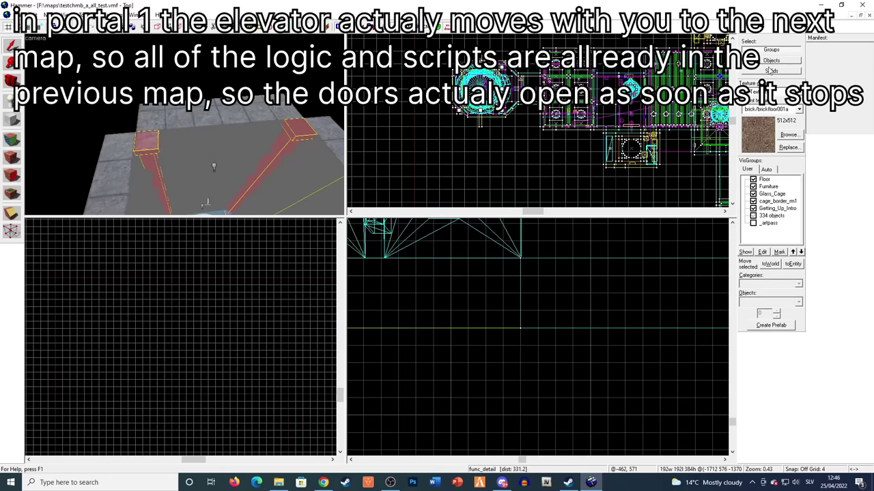
scroll(508, 303, "down", 15)
scroll(490, 372, "up", 5)
mouse_move(490, 363)
left_mouse_down()
mouse_move(491, 270)
mouse_move(497, 351)
left_mouse_up()
scroll(493, 273, "up", 4, "ctrl")
scroll(492, 270, "up", 8)
Check the properties of the obsolete transition trigger at the elevator and delete it
key("z")
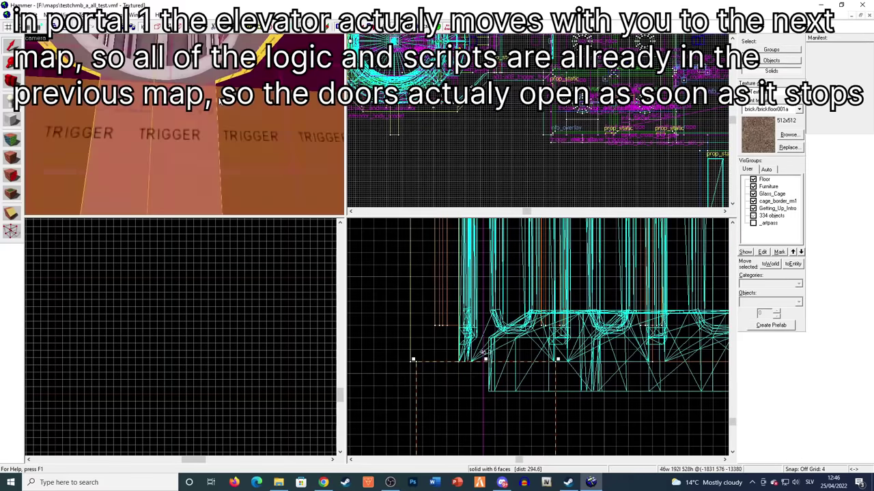
key("w")
key("z")
key("z")
key("w")
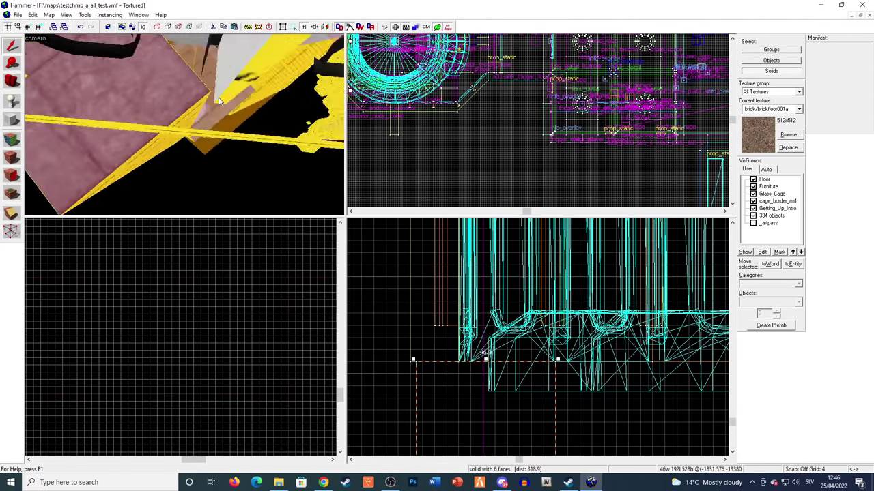
key("z")
double_click(175, 104)
scroll(176, 100, "up", 3)
left_click(770, 50)
left_click(198, 106)
left_click(580, 137)
key("Delete")
Stretch the 192-unit-wide shaft wall at y 688 up to the underside of the elevator room in the side view
key("z")
key("w")
key("z")
left_click(232, 109)
scroll(528, 369, "down", 10)
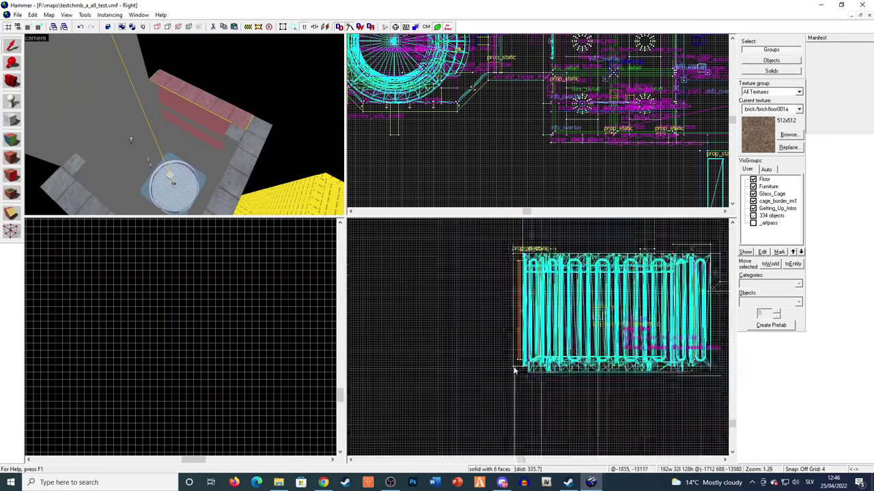
left_click_drag(471, 357, 471, 269)
scroll(452, 269, "up", 8)
left_click_drag(547, 281, 547, 273)
Extend the corridor-side shaft wall up to the elevator room's floor level in the side view
left_click(240, 164)
scroll(458, 372, "down", 8)
scroll(471, 403, "up", 2)
left_click_drag(487, 394, 487, 240)
scroll(487, 240, "up", 8)
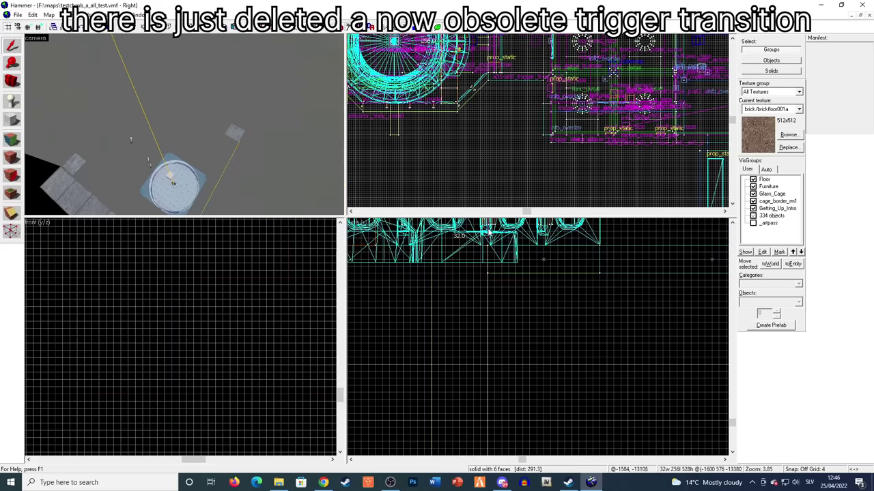
Stretch the last shaft wall, at y 464, up to the elevator room's floor, making it 528 units high
key("z")
key("w")
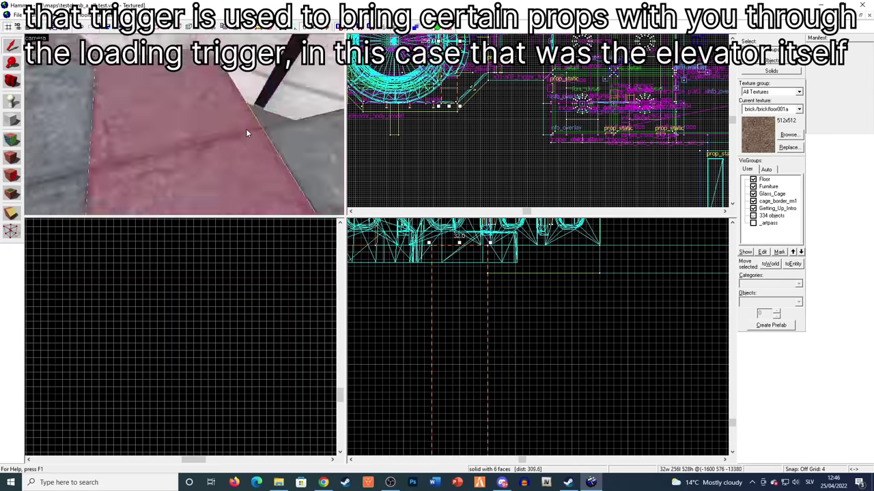
key("z")
left_click(259, 177)
scroll(492, 400, "down", 10)
scroll(468, 413, "up", 4)
left_click_drag(474, 399, 451, 236)
scroll(427, 234, "up", 10)
Examine the lengthened shaft in 3D and view the properties of the grouped pieces inside it
key("z")
key("w")
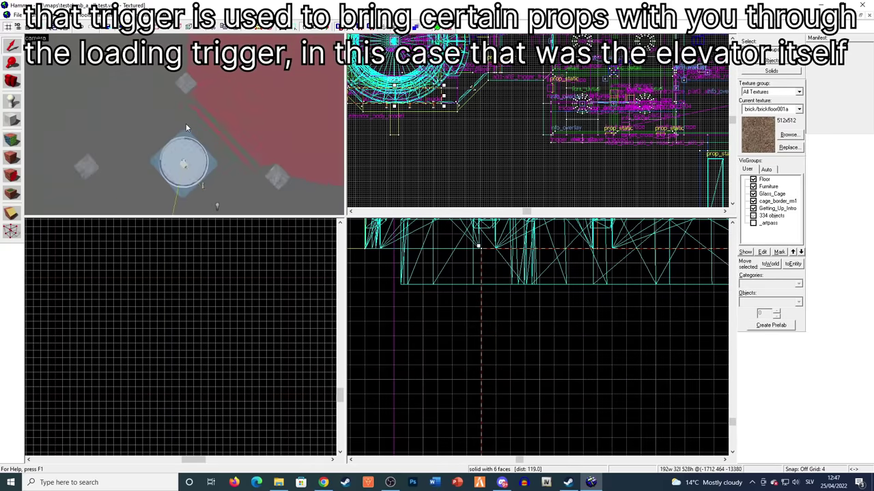
key("s")
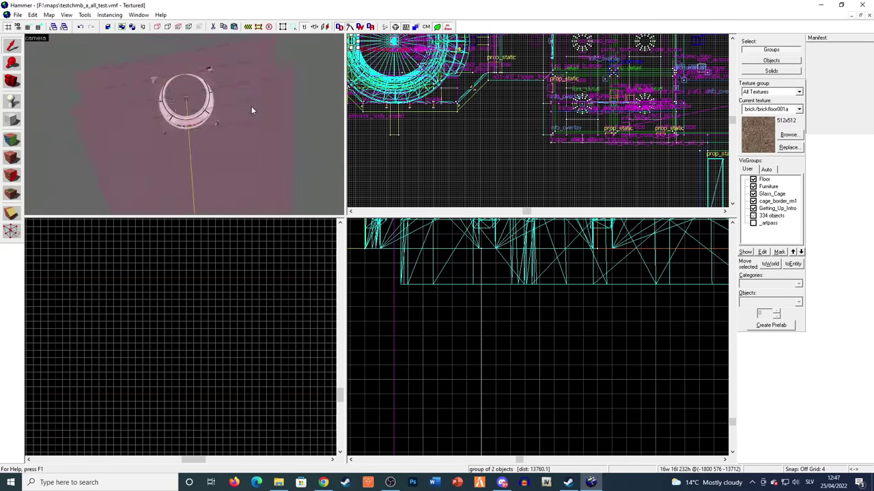
key("w")
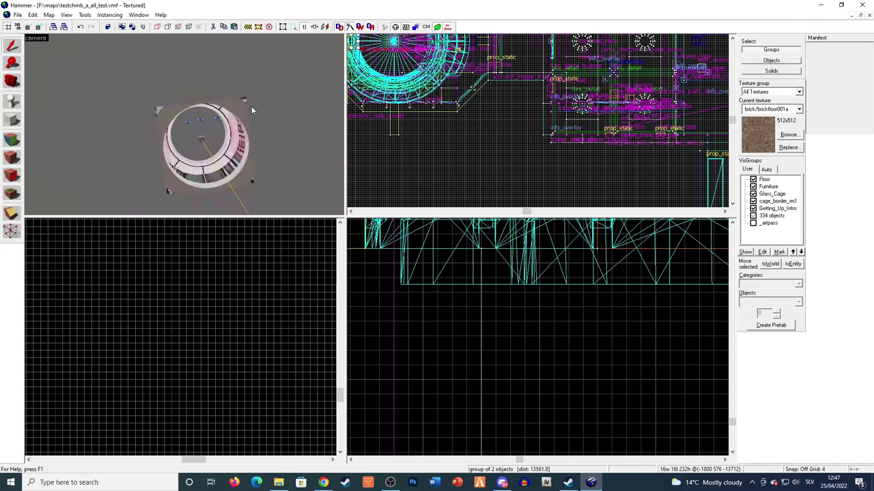
double_click(252, 108)
left_click(577, 138)
key("Escape")
key("w")
key("w")
key("s")
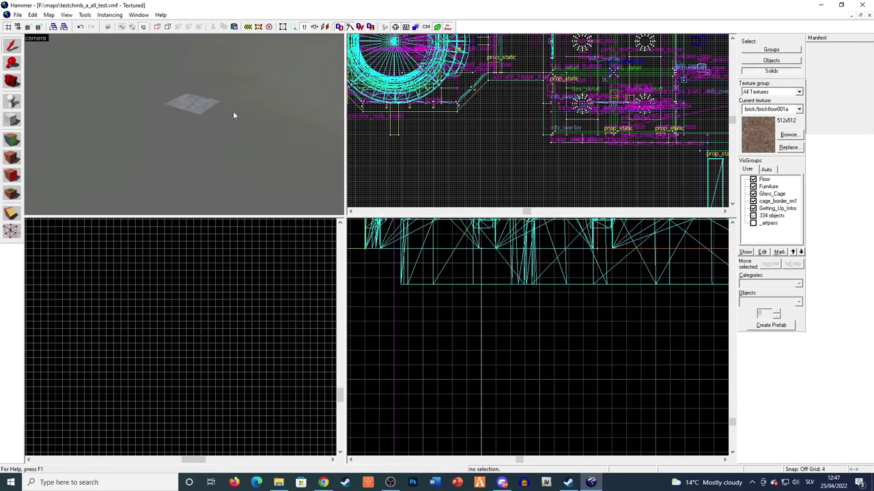
Select the small 8-unit-high corner blocks of the shaft and raise them to the elevator room's floor level
key("s")
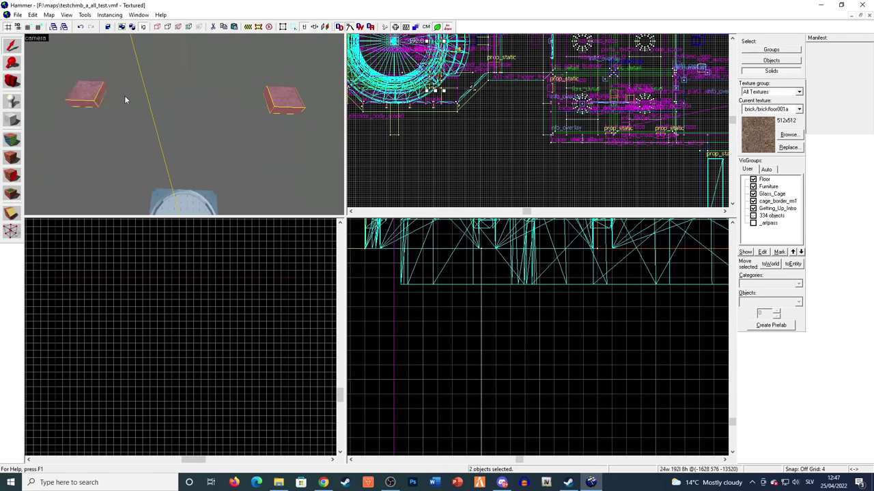
left_click(127, 95, "ctrl")
key("d")
key("a")
scroll(530, 348, "down", 6)
scroll(505, 399, "up", 10)
scroll(507, 382, "up", 5)
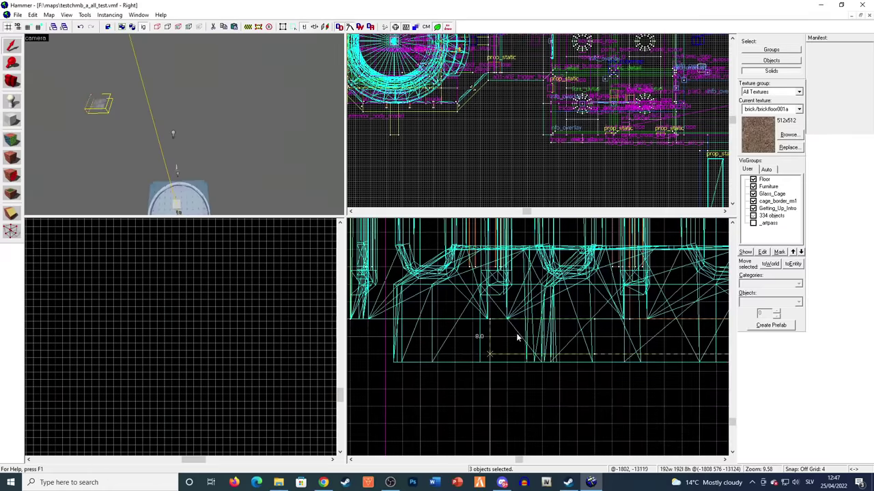
scroll(444, 271, "down", 15)
scroll(465, 355, "up", 2)
left_click_drag(469, 375, 482, 226)
scroll(472, 238, "up", 9)
Stretch the 16 by 16 unit corner column on the corridor side of the shaft up toward the elevator room
key("d")
left_click(173, 136)
scroll(499, 352, "down", 8)
scroll(526, 423, "up", 2)
scroll(523, 335, "up", 6)
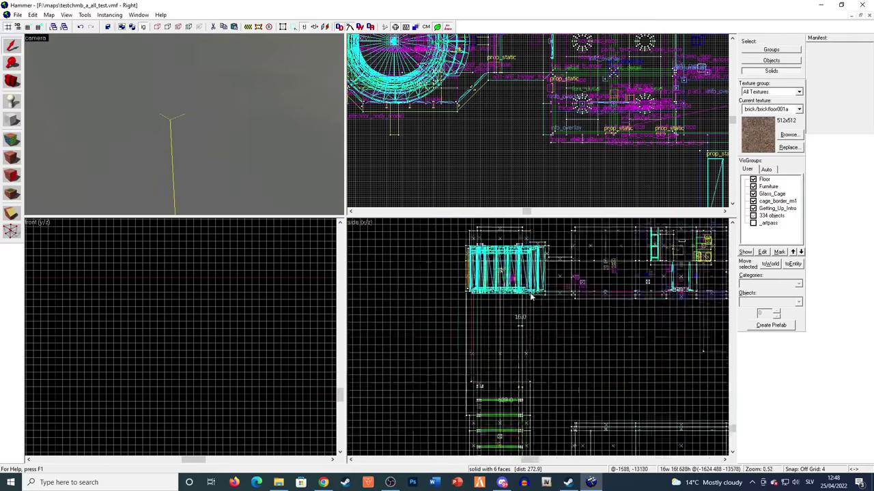
Bring the remaining shaft corner piece up to the elevator room's floor in the side view, aligned with the others
key("z")
key("w")
key("z")
key("s")
key("z")
left_click(178, 109)
scroll(475, 292, "down", 4)
scroll(462, 387, "up", 12)
scroll(466, 390, "down", 10)
left_click_drag(462, 389, 464, 292)
scroll(468, 347, "up", 11)
scroll(184, 111, "down", 3)
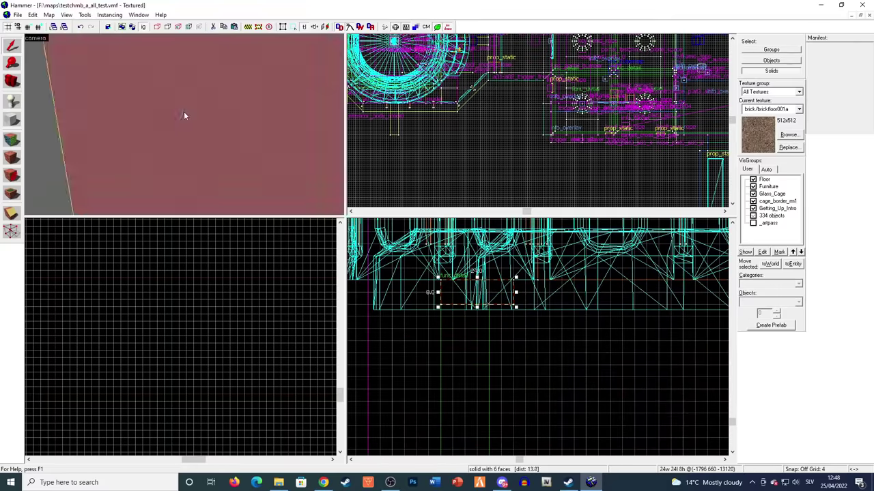
Apply the concrete/concrete_modular_floor001a texture to the exposed corner face in the elevator room floor, and save the map
scroll(183, 111, "up", 12)
left_click(12, 139)
left_click(198, 145)
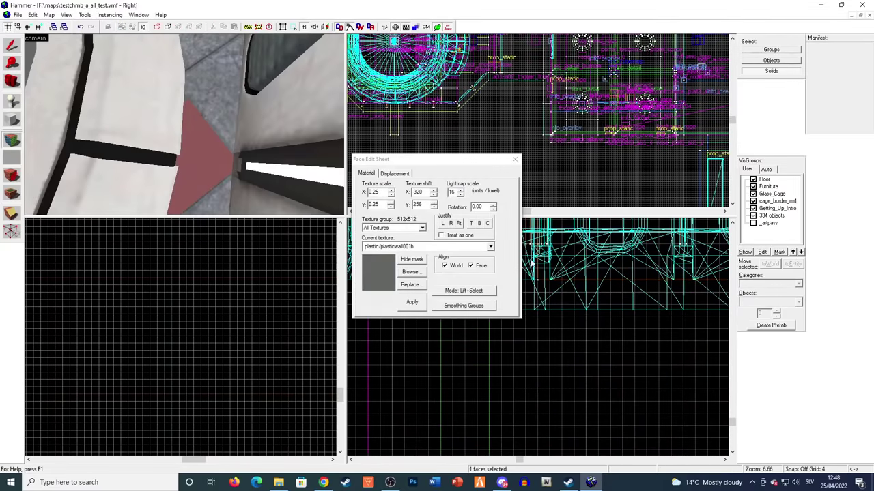
left_click(490, 248)
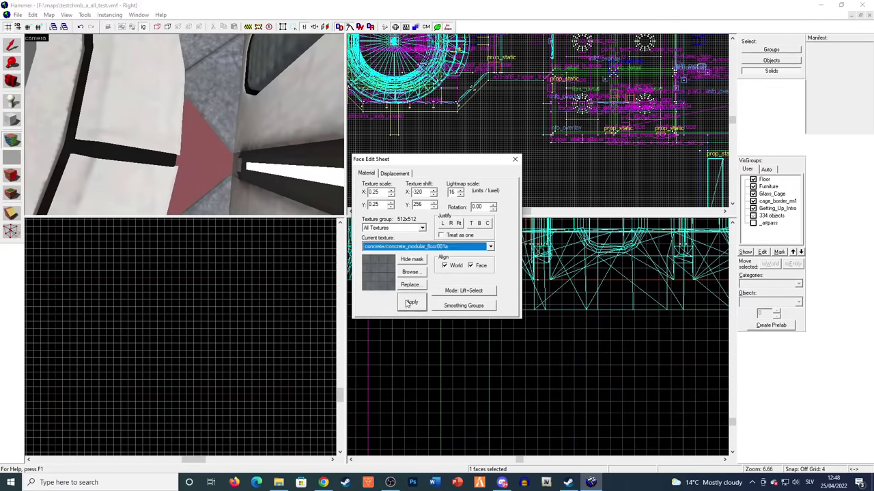
left_click(405, 302)
left_click(404, 303)
left_click(514, 159)
left_click(18, 15)
left_click(60, 66)
Copy all the outputs of the logic_auto entity near the elevator room
key("z")
key("w")
key("w")
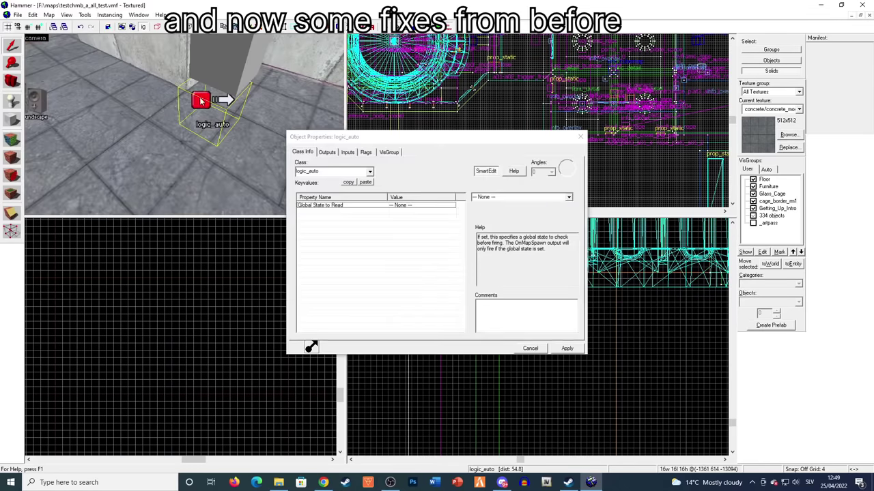
left_click(331, 152)
left_click(356, 176)
left_click(371, 206, "shift")
left_click(383, 329)
key("Escape")
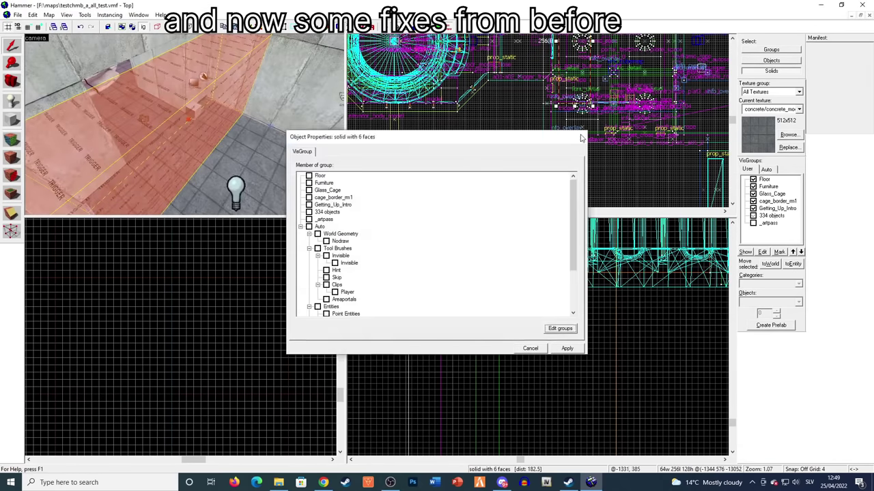
key("Escape")
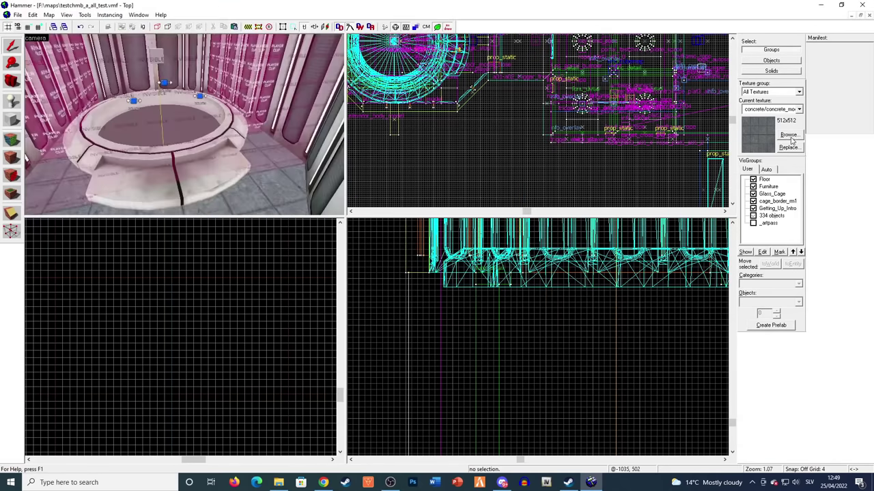
left_click(791, 135)
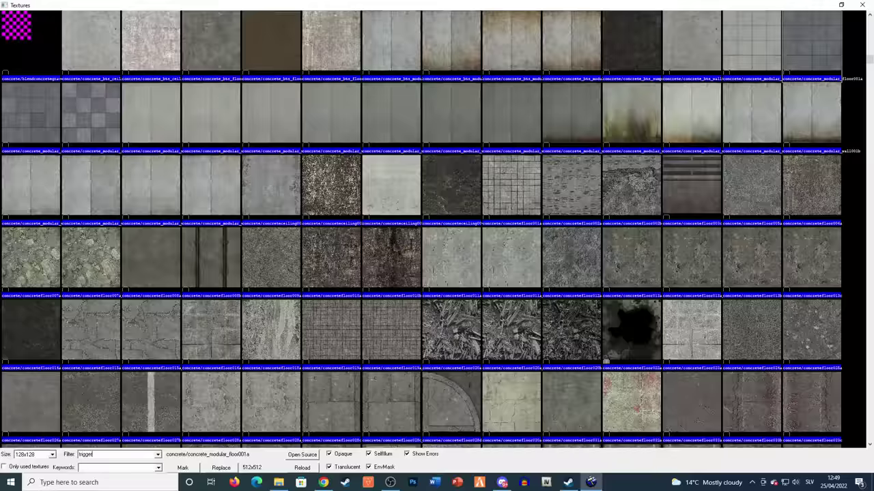
key("Escape")
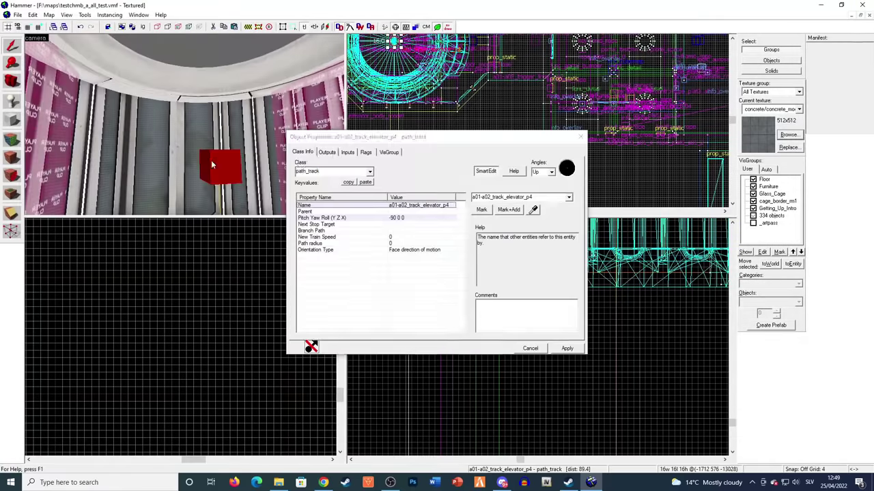
Delete the ChangeLevel output targeting a01-a02_change_level from the a01-a02_track_elevator_p4 path_track
left_click(327, 152)
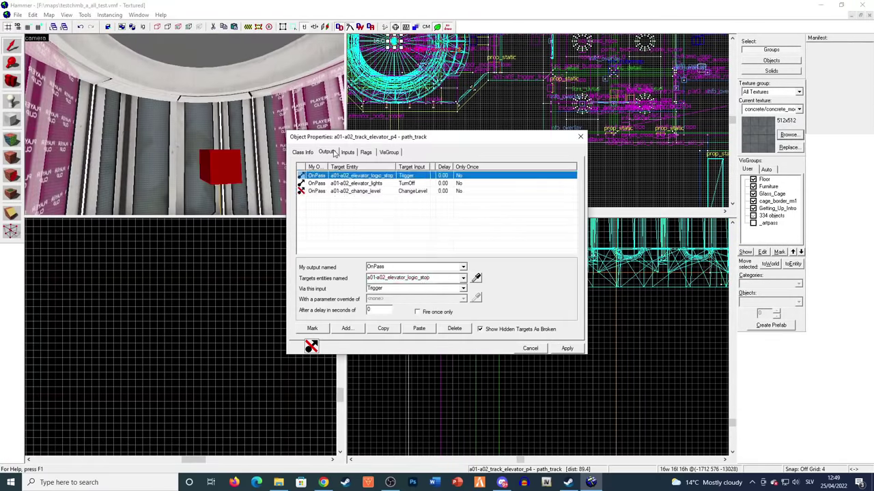
left_click(380, 194)
key("Delete")
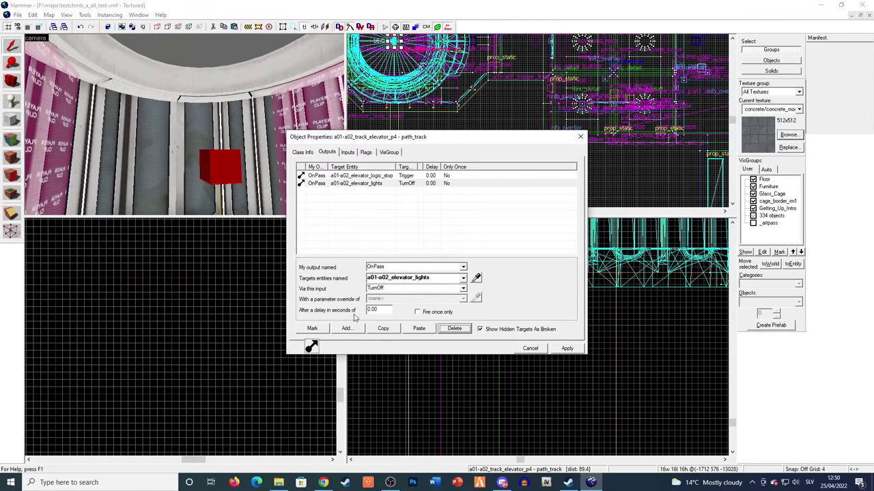
Paste the copied logic_auto outputs into the path_track and delete the three tonemap_02 outputs
left_click(410, 328)
left_click(363, 176)
left_click(374, 191, "ctrl")
left_click(377, 184, "ctrl")
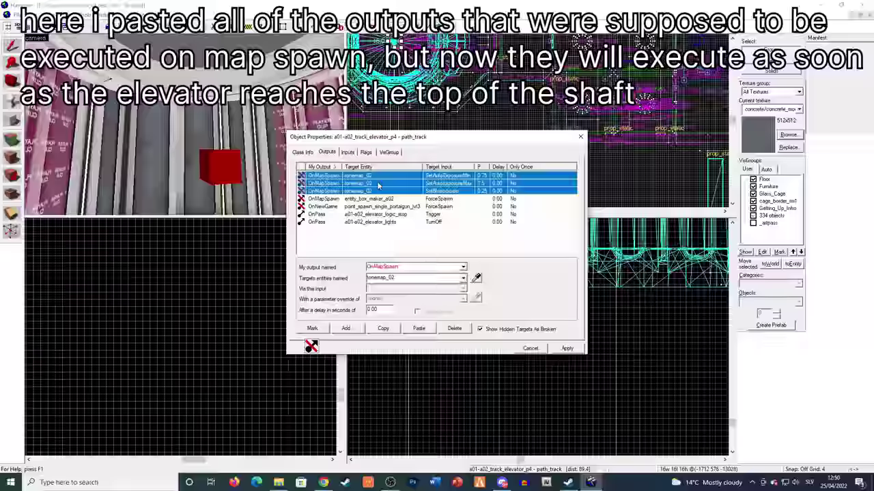
key("Delete")
Change both pasted ForceSpawn outputs to fire on OnPass, apply the path_track's properties, and save the map
left_click(384, 177)
left_click(464, 266)
left_click(413, 275)
left_click(393, 185)
left_click(464, 267)
left_click(415, 275)
left_click(567, 349)
left_click(579, 139)
key("Escape")
left_click(17, 14)
left_click(32, 58)
Inspect the inputs of the portal_fixed_a01_1 prop_portal and trace the SetActivatedState input to its source relay
key("z")
key("w")
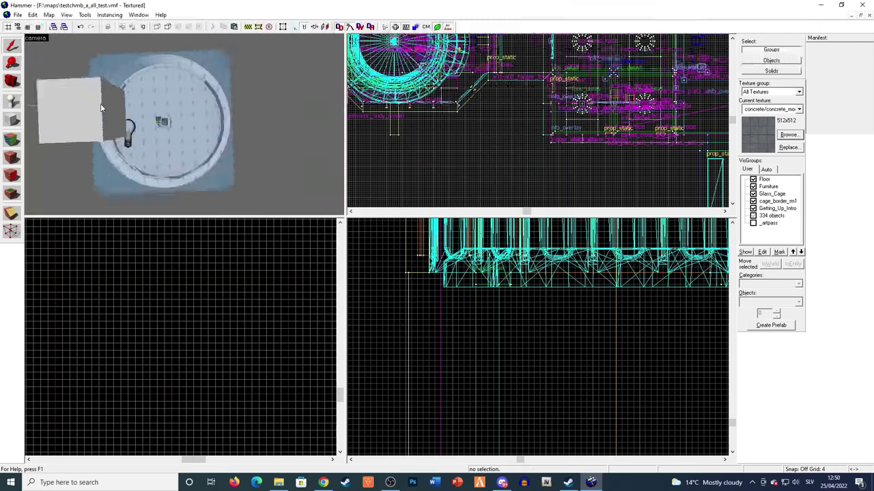
key("w")
key("z")
left_click(202, 148)
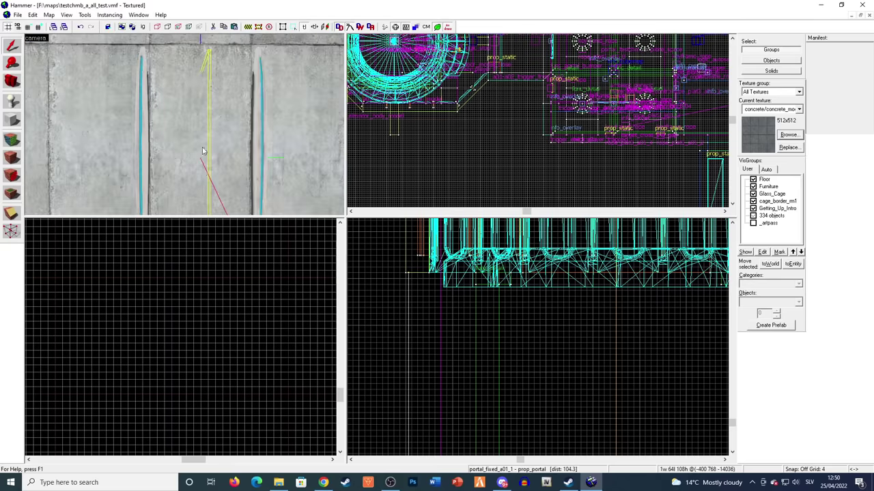
double_click(202, 151)
left_click(350, 155)
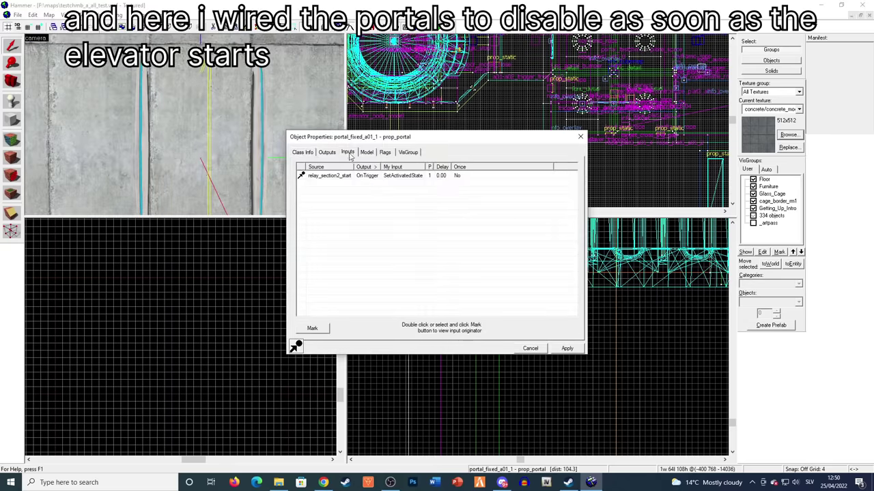
double_click(388, 178)
key("ctrl+shift+e")
key("w")
key("z")
left_click(505, 175)
key("Escape")
Add an OnStartTouch output targeting portal_fixed_a01_1 to the a01-a02_trigger_elevator_move trigger
key("z")
key("w")
key("w")
key("z")
double_click(184, 113)
left_click(327, 152)
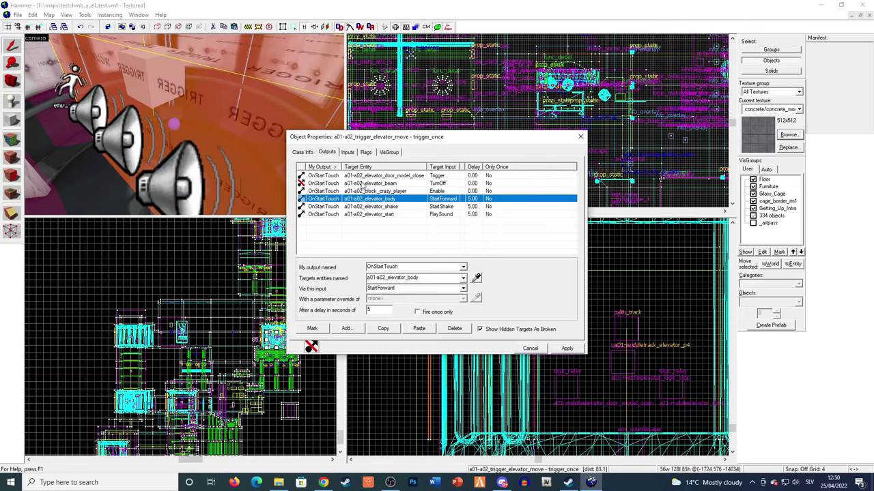
left_click(347, 329)
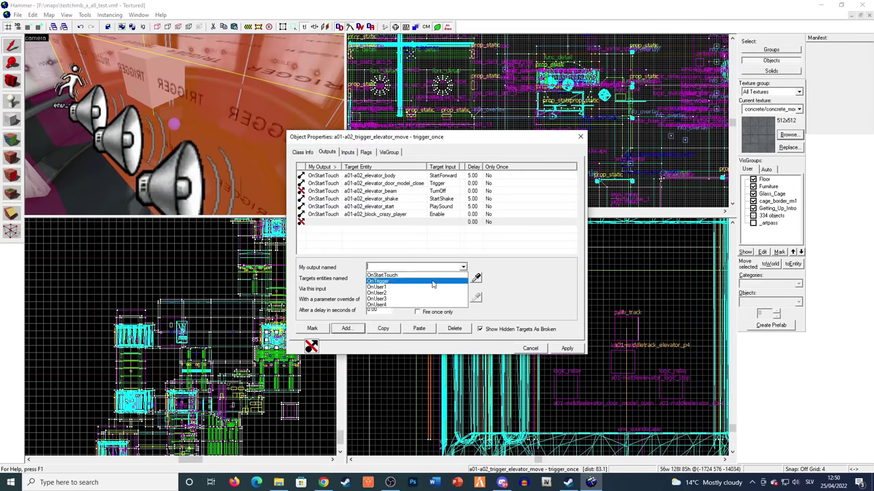
left_click(464, 280)
type("port")
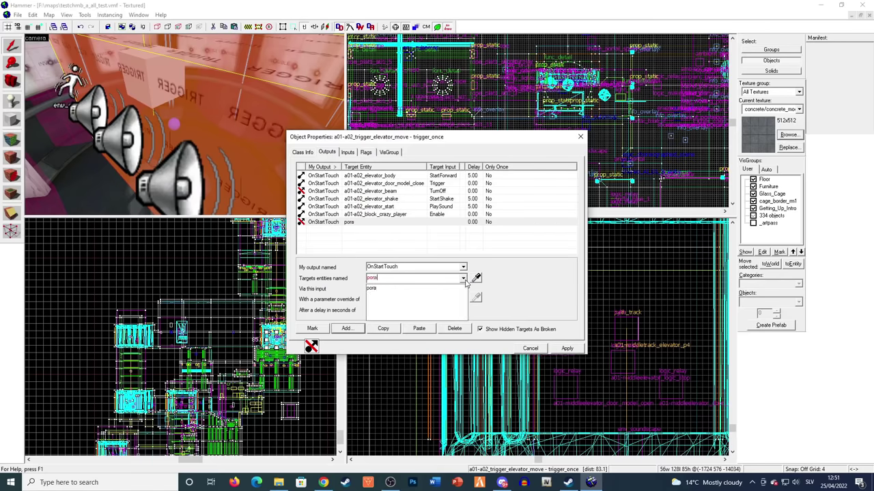
type("al_a1")
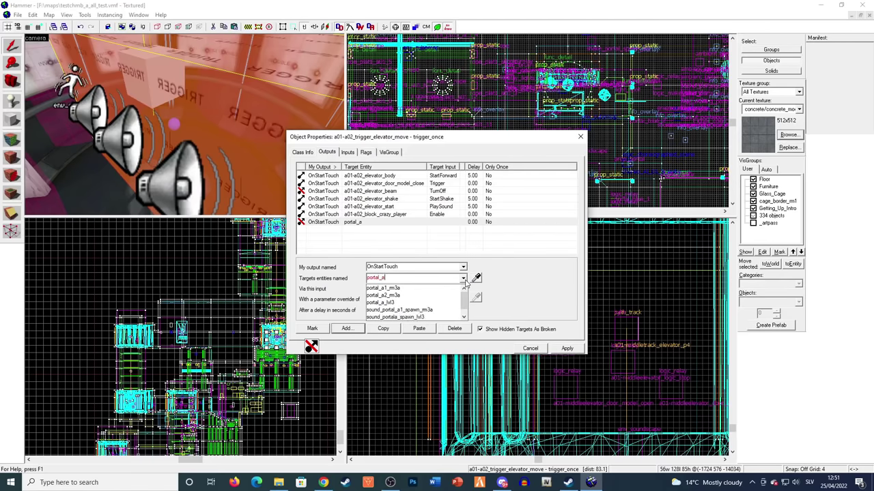
key("BackSpace")
key("BackSpace")
type("f")
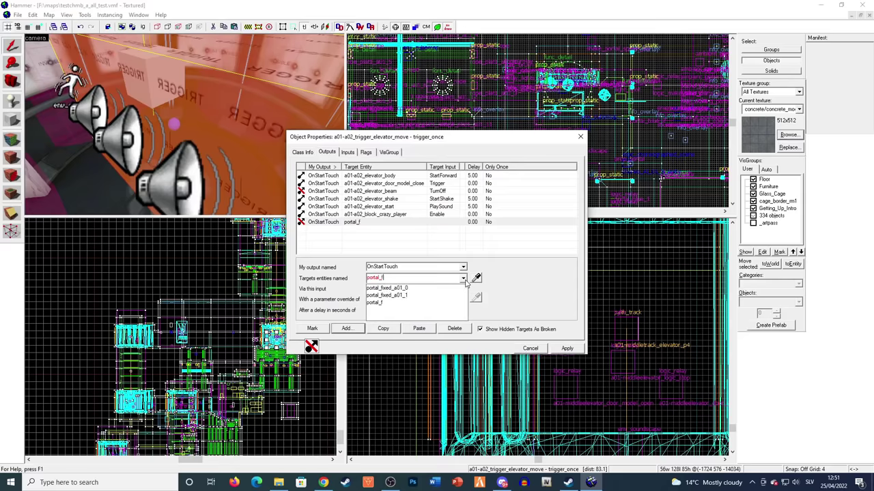
left_click(442, 294)
Set the new portal output to use the SetActivatedState input with a parameter override of 0
left_click(464, 289)
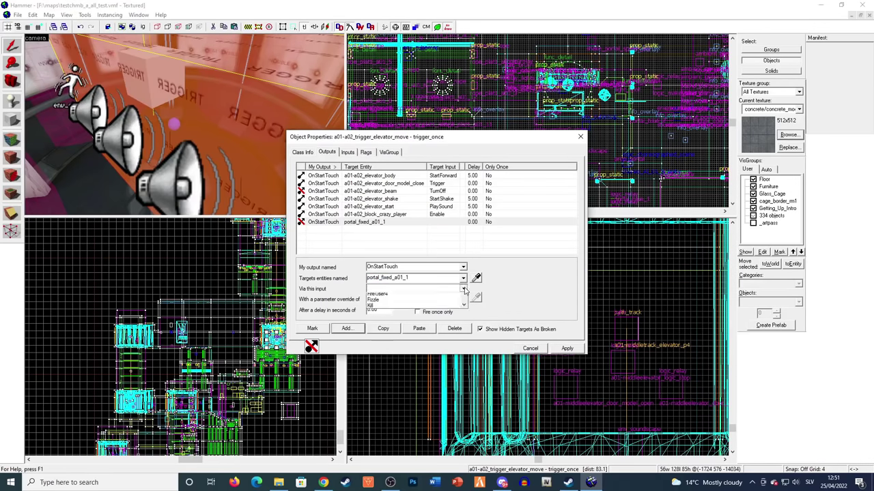
left_click(419, 325)
key("Tab")
type("0")
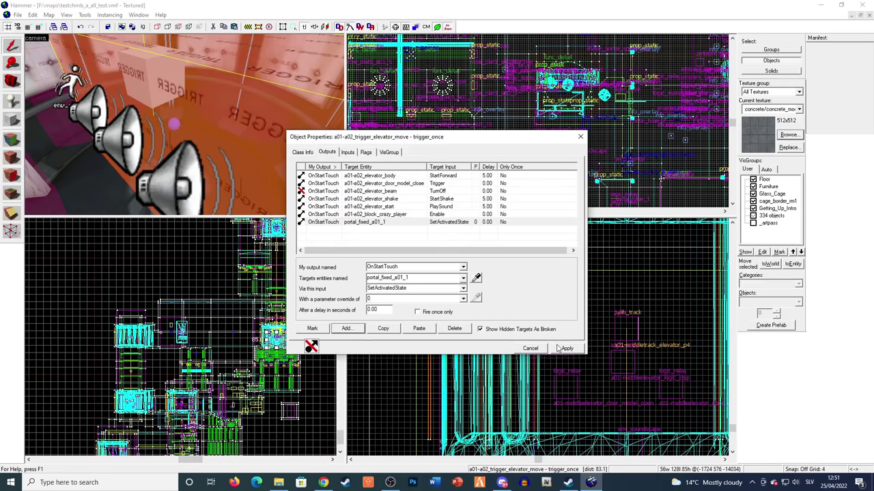
Apply the new portal output on the a01-a02_trigger_elevator_move trigger, close its properties and clear the selection
left_click(565, 348)
key("z")
key("w")
key("z")
left_click(172, 113)
left_click(307, 152)
left_click(580, 137)
key("Escape")
key("z")
key("w")
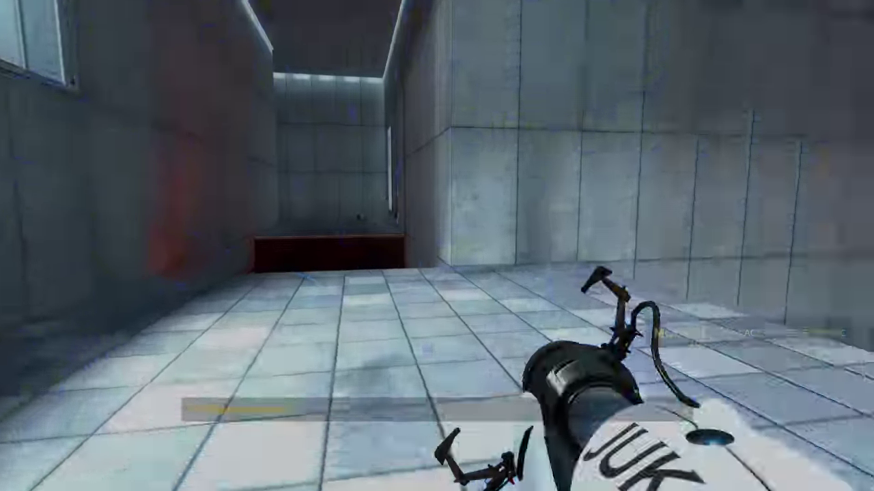
key("w")
left_click(437, 246)
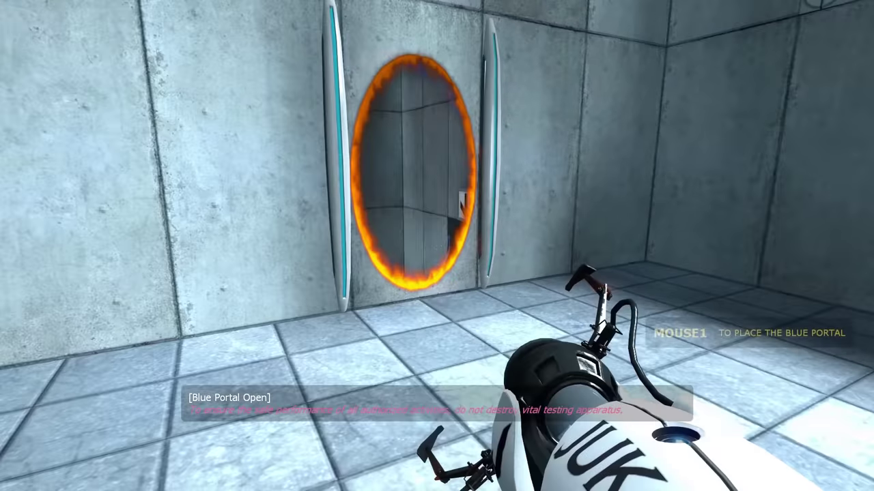
key("w")
key("w")
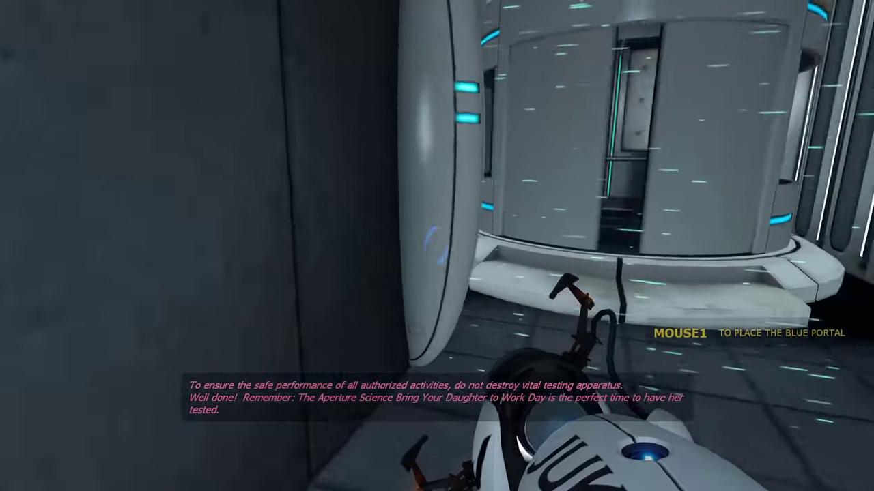
key("w")
left_click(437, 246)
left_click(437, 246)
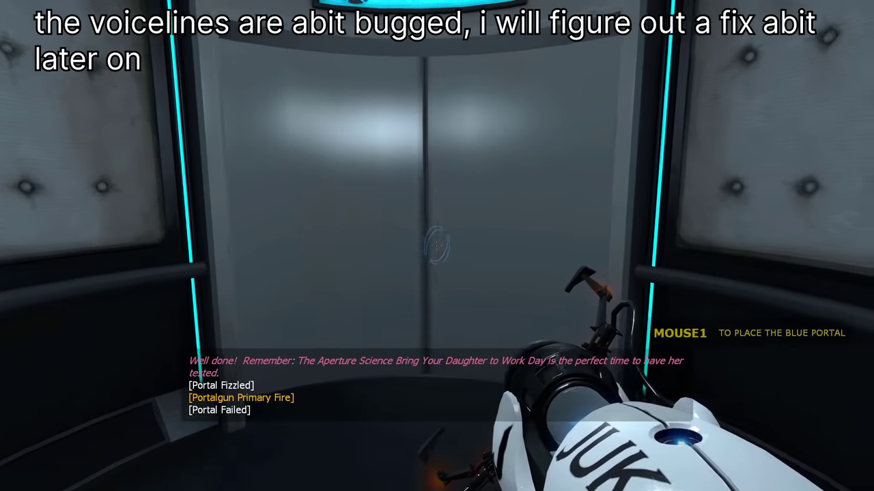
left_click(437, 245)
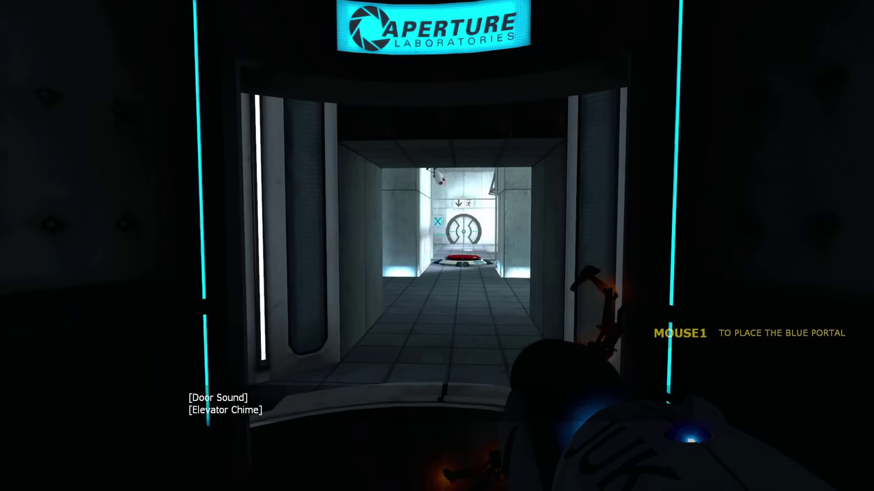
key("w")
key("s")
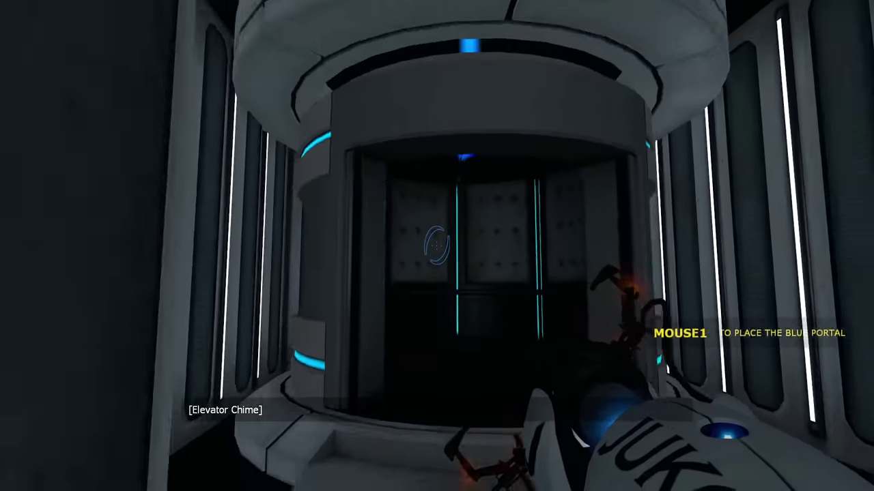
key("w")
key("w")
key("w")
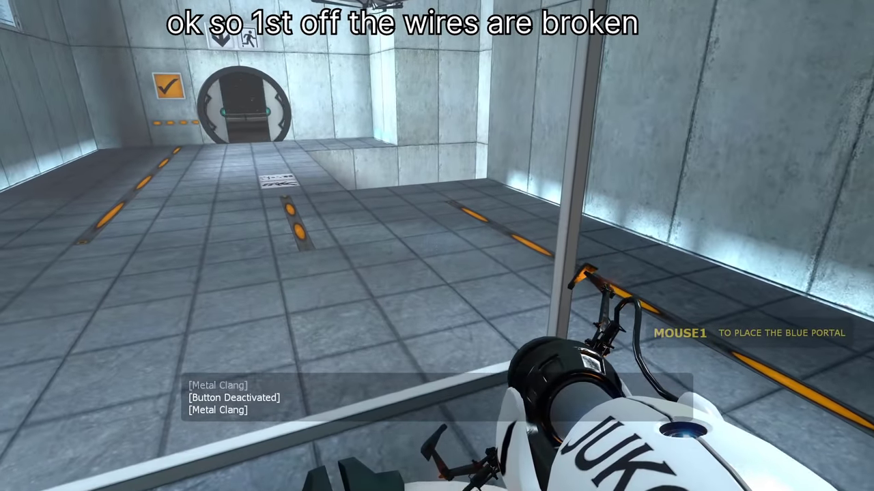
key("space")
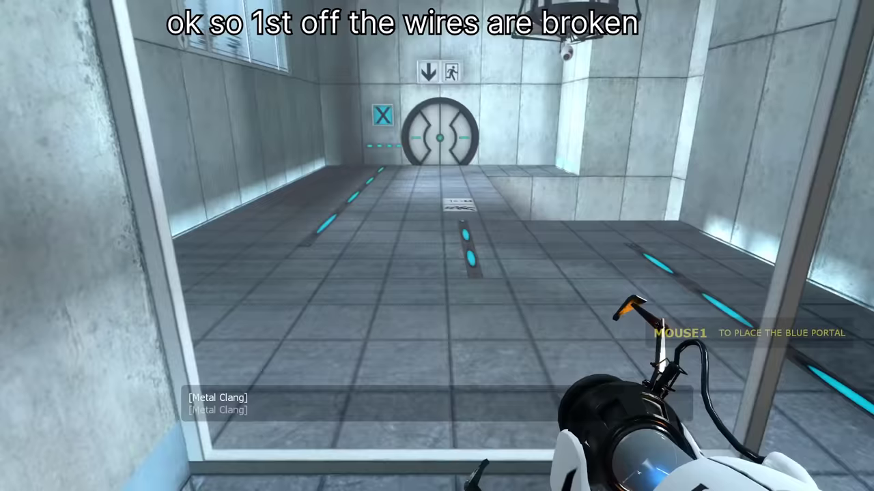